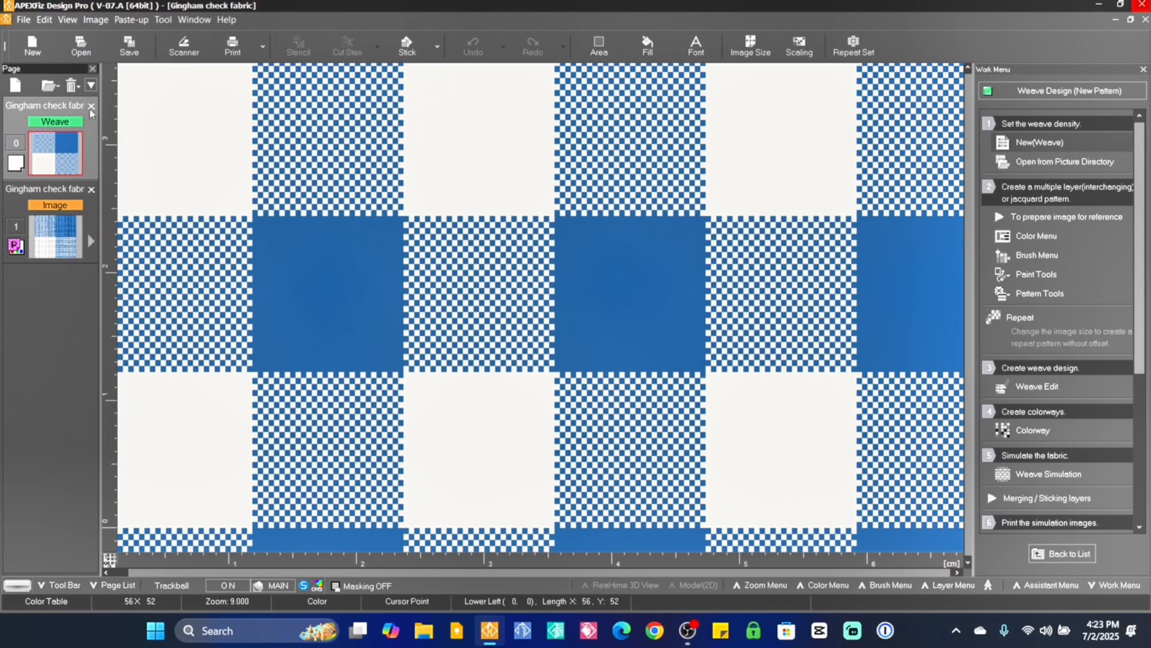
# - Save the finished gingham check weave design and close all open pages
pyautogui.click(125, 46)
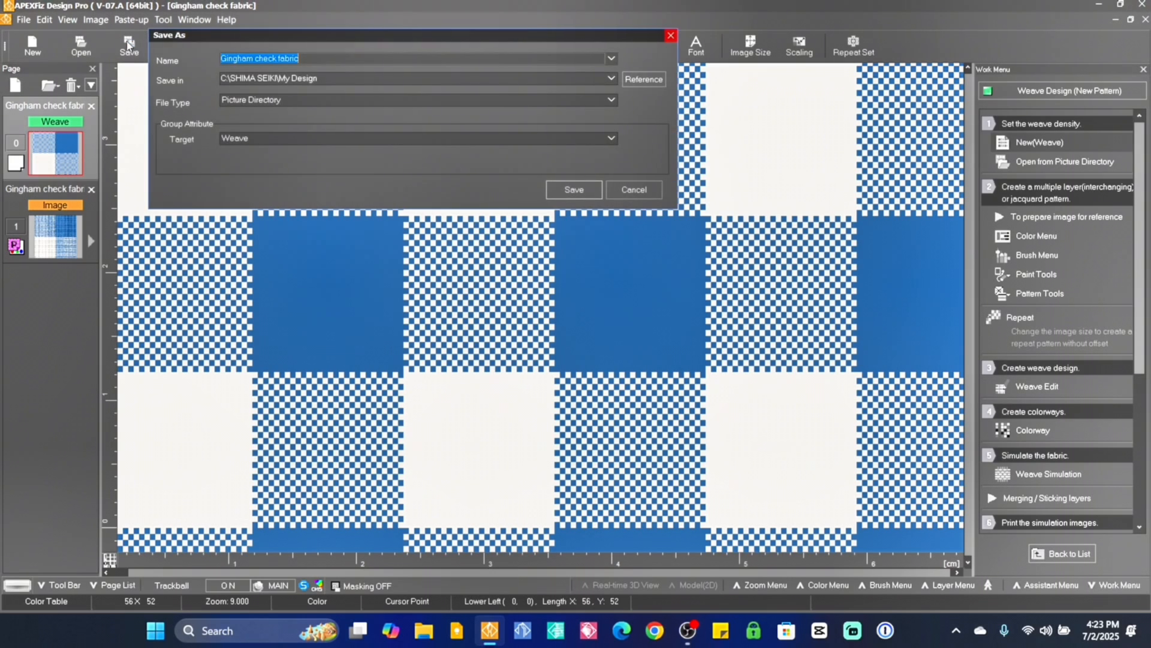
pyautogui.click(321, 61)
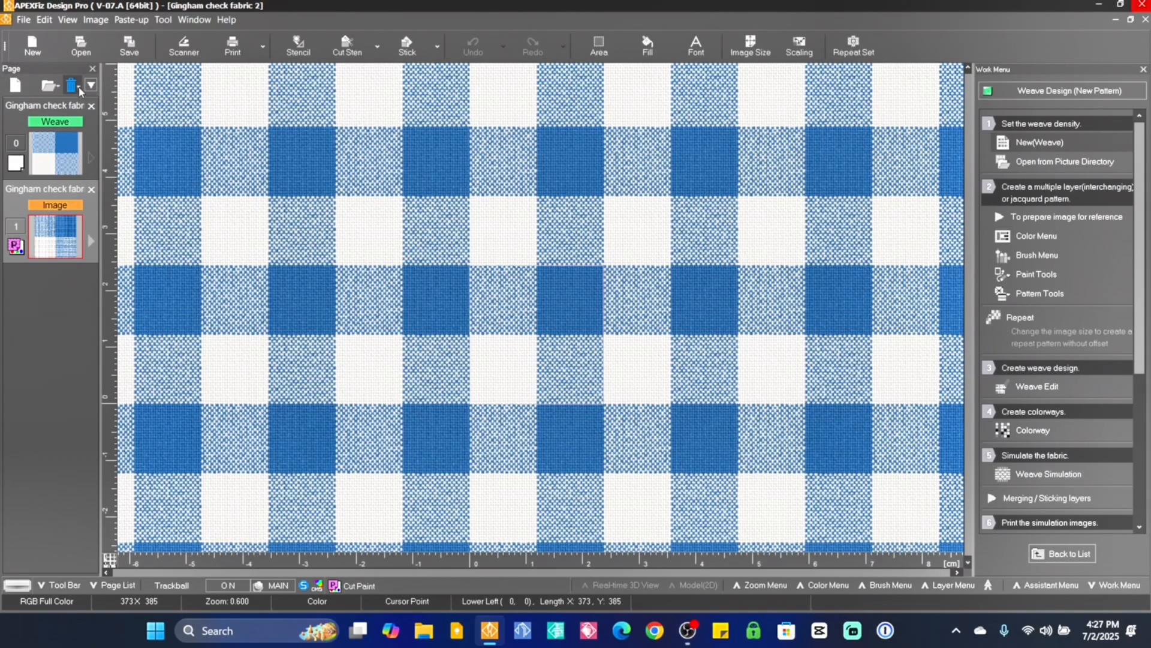
pyautogui.click(72, 86)
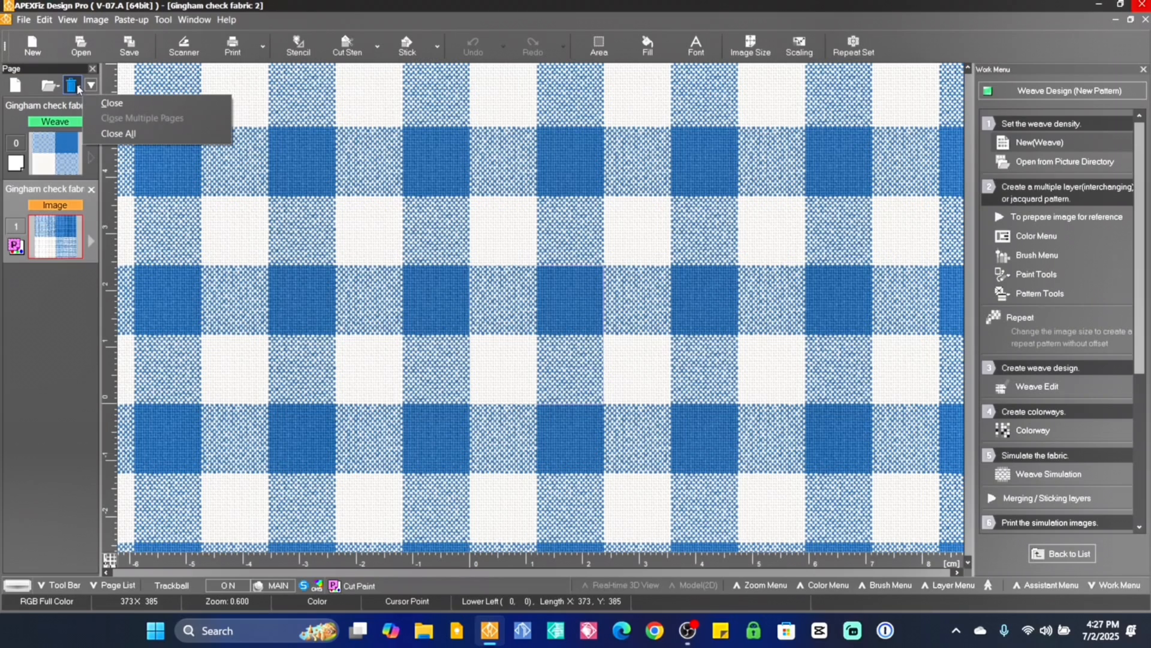
pyautogui.click(128, 135)
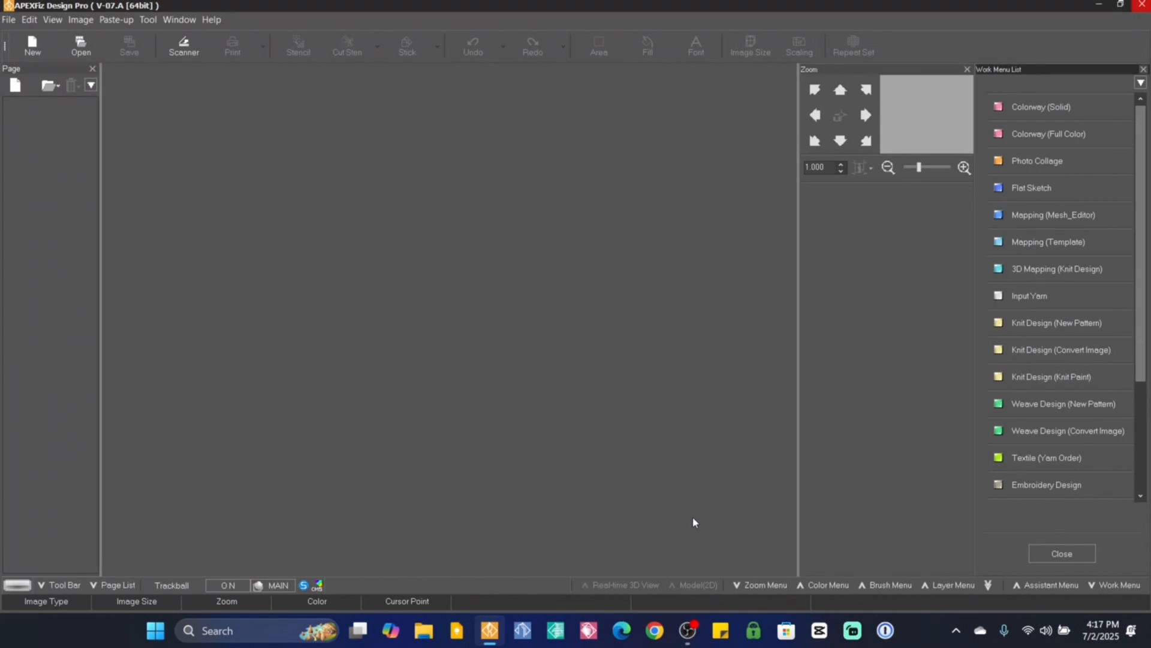
# - Start a new weave in the Weave Design (New Pattern) workflow and name the file "Gingham check fabric"
pyautogui.click(1054, 410)
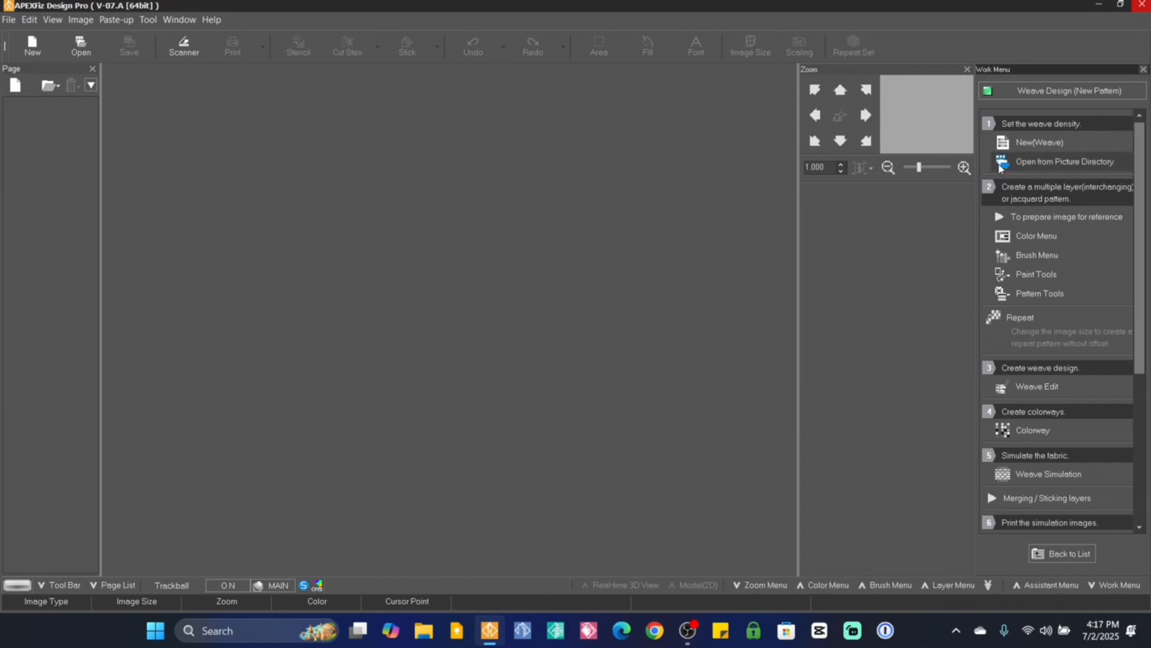
pyautogui.click(1033, 145)
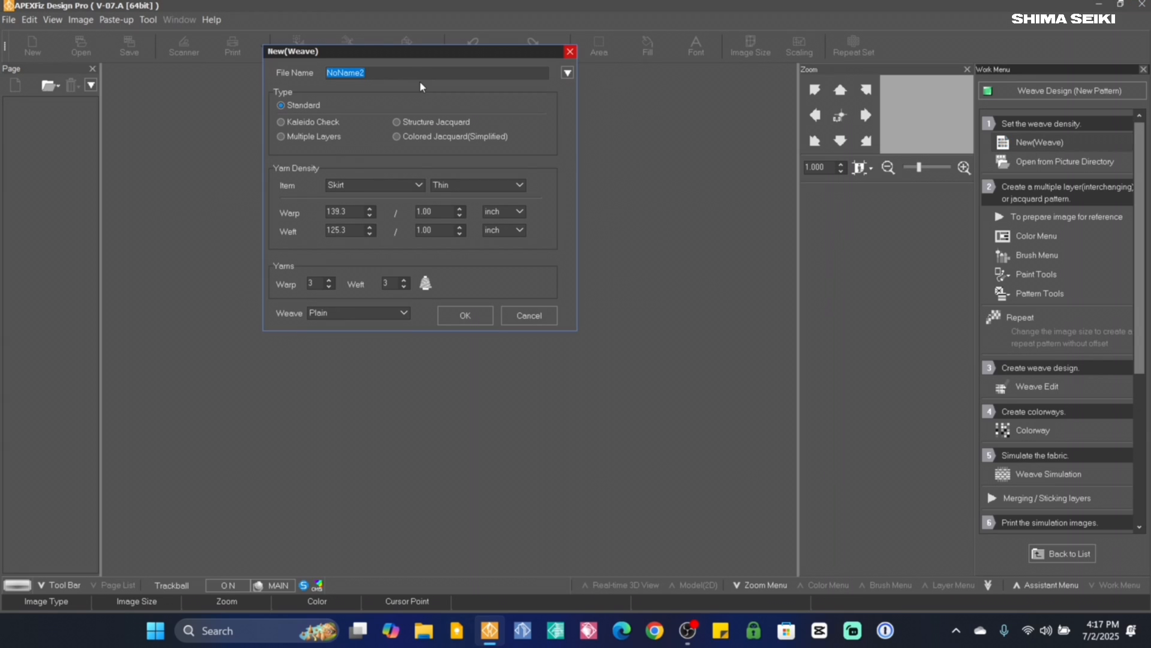
pyautogui.write('Gingham check fab')
pyautogui.moveTo(406, 72); pyautogui.dragTo(326, 72)
pyautogui.rightClick(355, 71)
pyautogui.click(403, 117)
# - Set the yarn density of the new weave to the Shirt item with Normal thickness
pyautogui.click(364, 187)
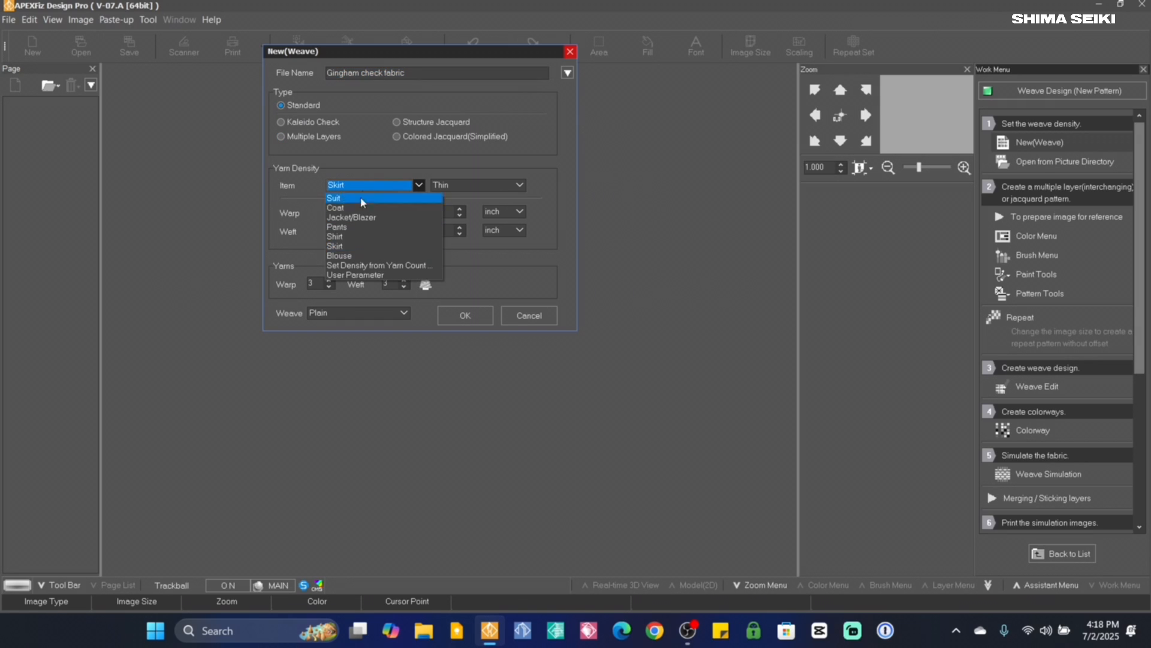
pyautogui.click(360, 236)
pyautogui.click(479, 186)
pyautogui.click(468, 217)
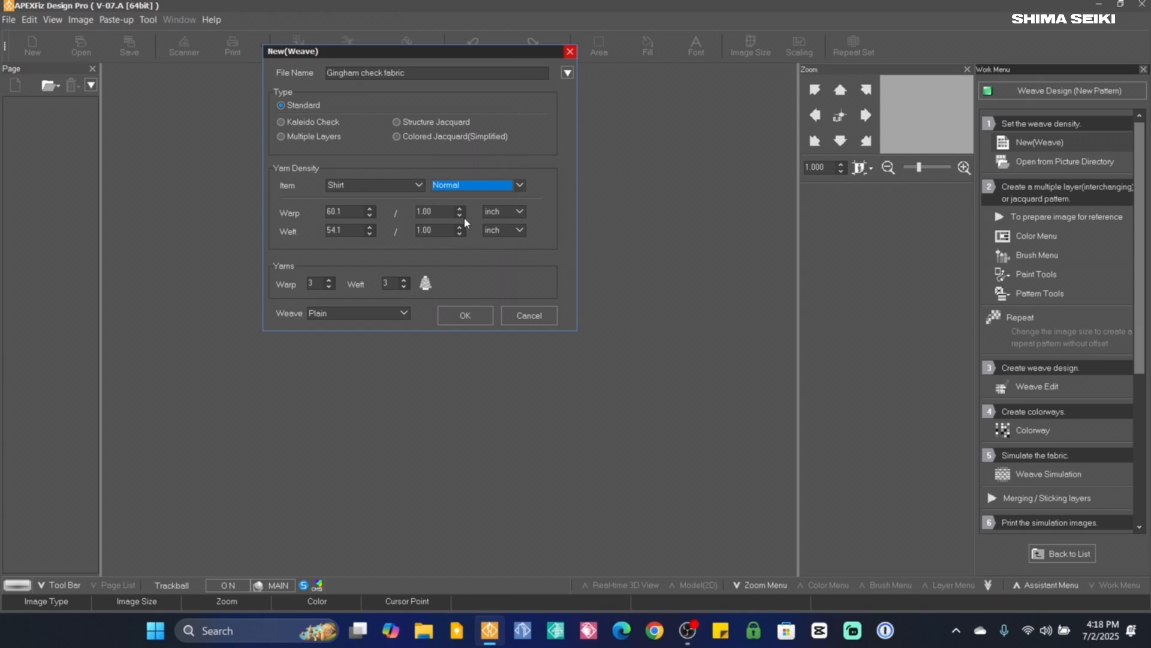
# - Set the number of yarns to 2 for the warp and 2 for the weft
pyautogui.click(318, 284)
pyautogui.click(381, 294)
pyautogui.click(422, 303)
pyautogui.click(390, 284)
pyautogui.click(454, 294)
pyautogui.click(494, 303)
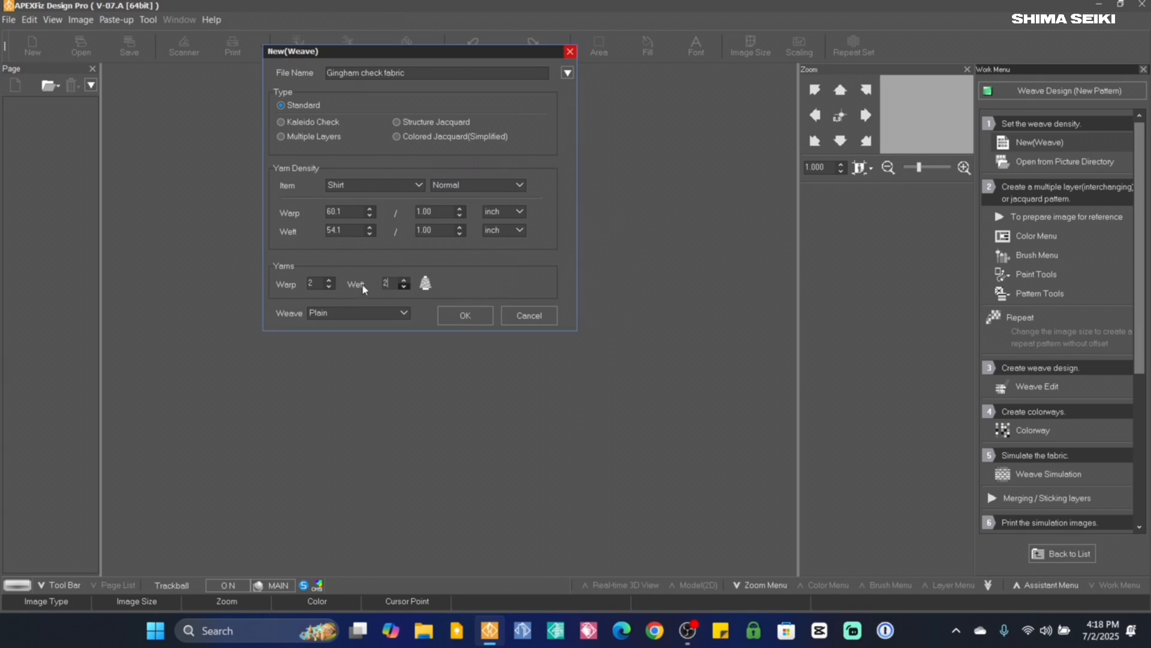
# - Choose the Plain weave for the new fabric and create it
pyautogui.click(342, 318)
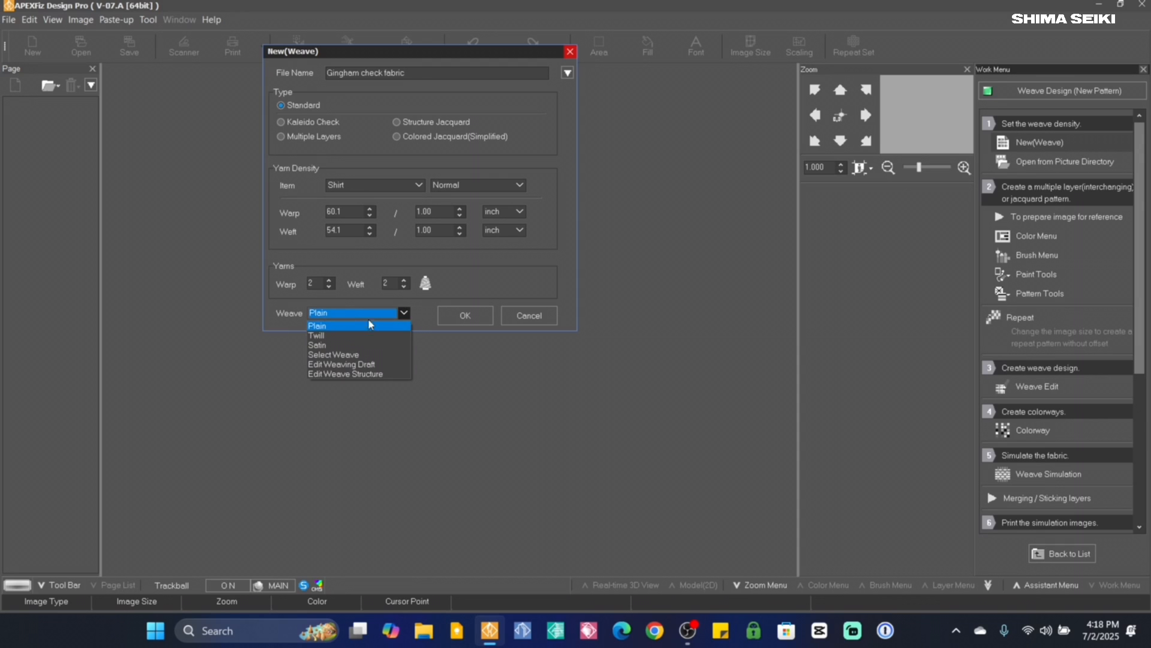
pyautogui.click(334, 326)
pyautogui.click(470, 309)
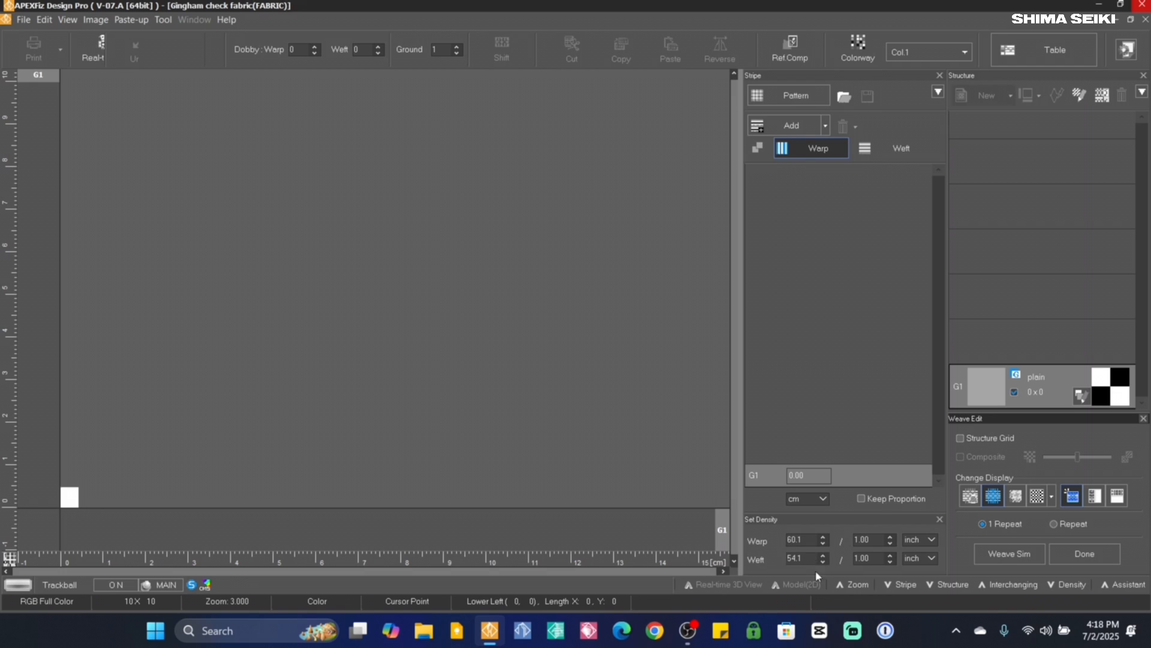
# - Add a first warp stripe, keep the stripe unit in cm and set its width to 1.2 cm
pyautogui.click(854, 584)
pyautogui.moveTo(873, 562); pyautogui.dragTo(881, 556)
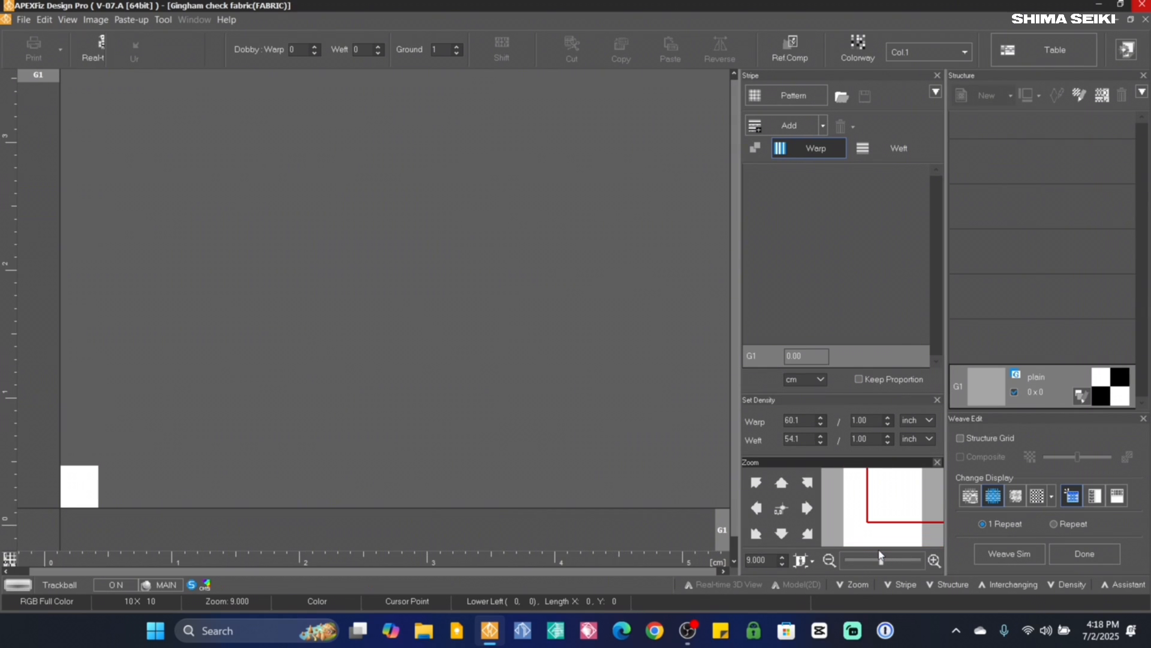
pyautogui.click(938, 462)
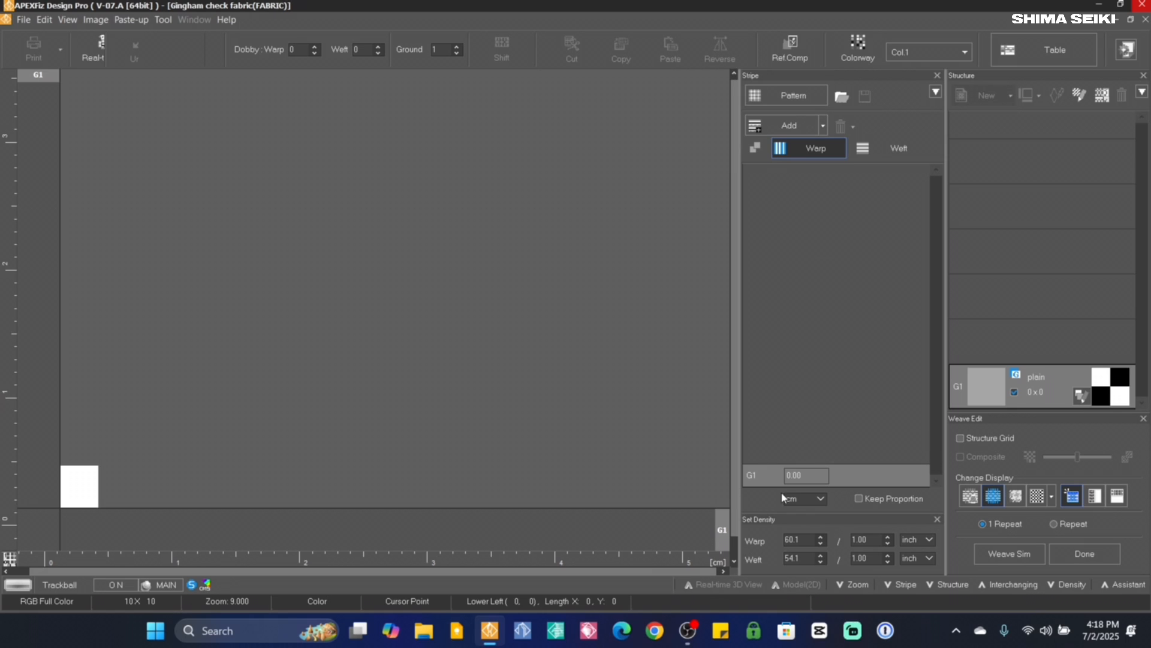
pyautogui.click(775, 127)
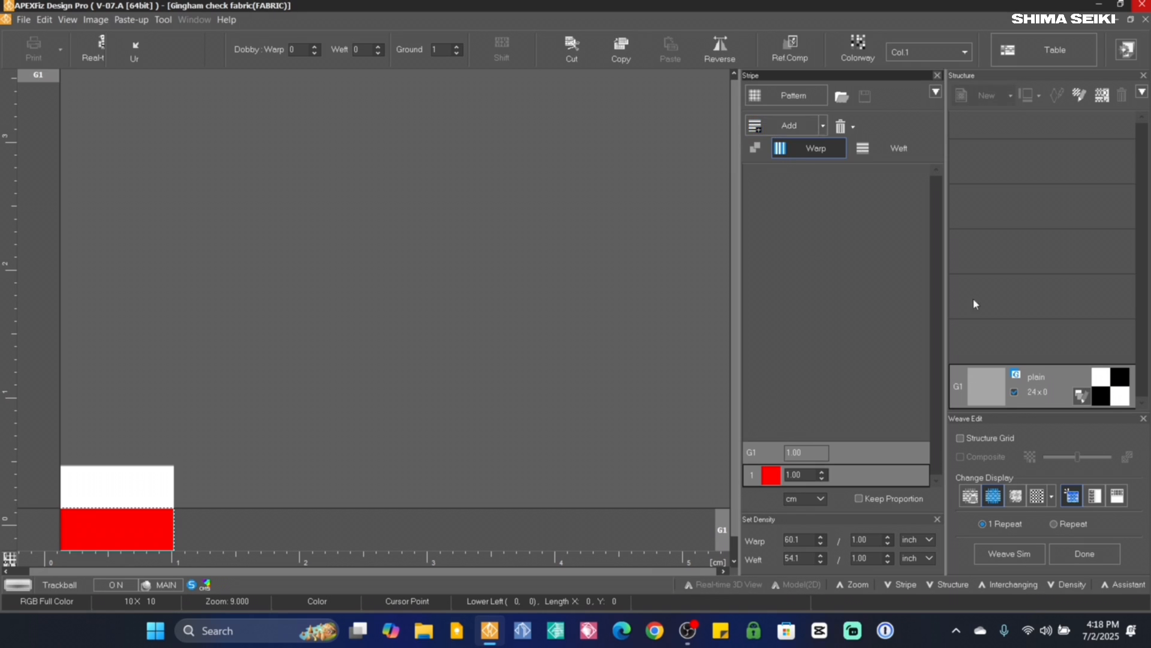
pyautogui.click(803, 500)
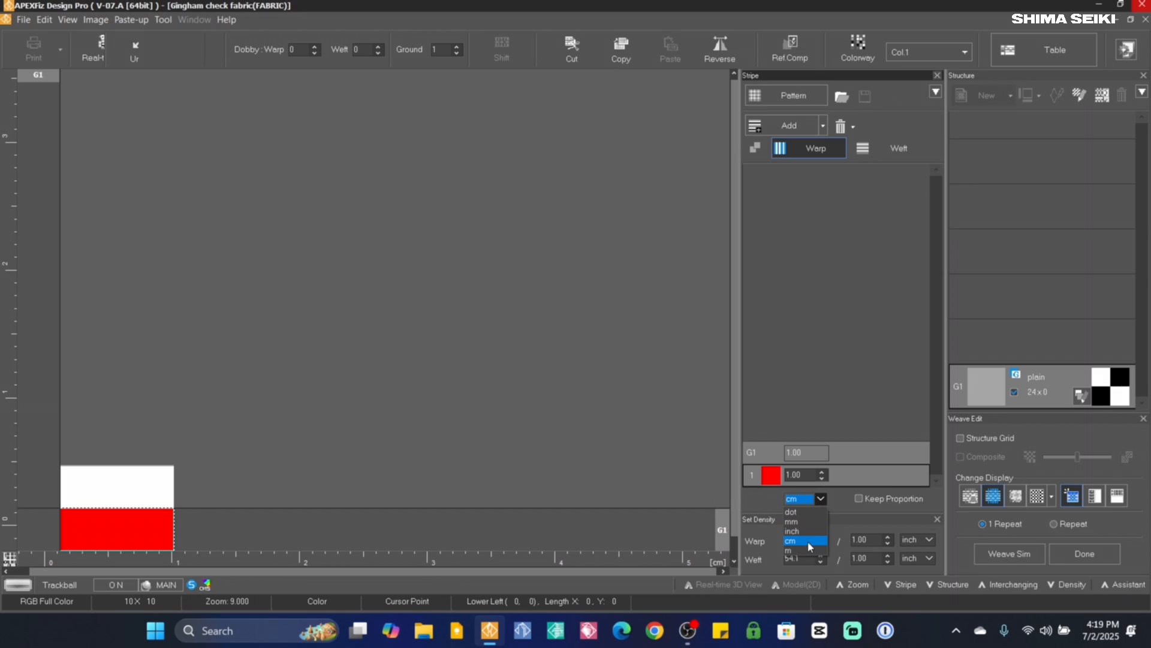
pyautogui.click(811, 542)
pyautogui.click(801, 475)
pyautogui.click(850, 486)
pyautogui.click(870, 507)
pyautogui.click(871, 486)
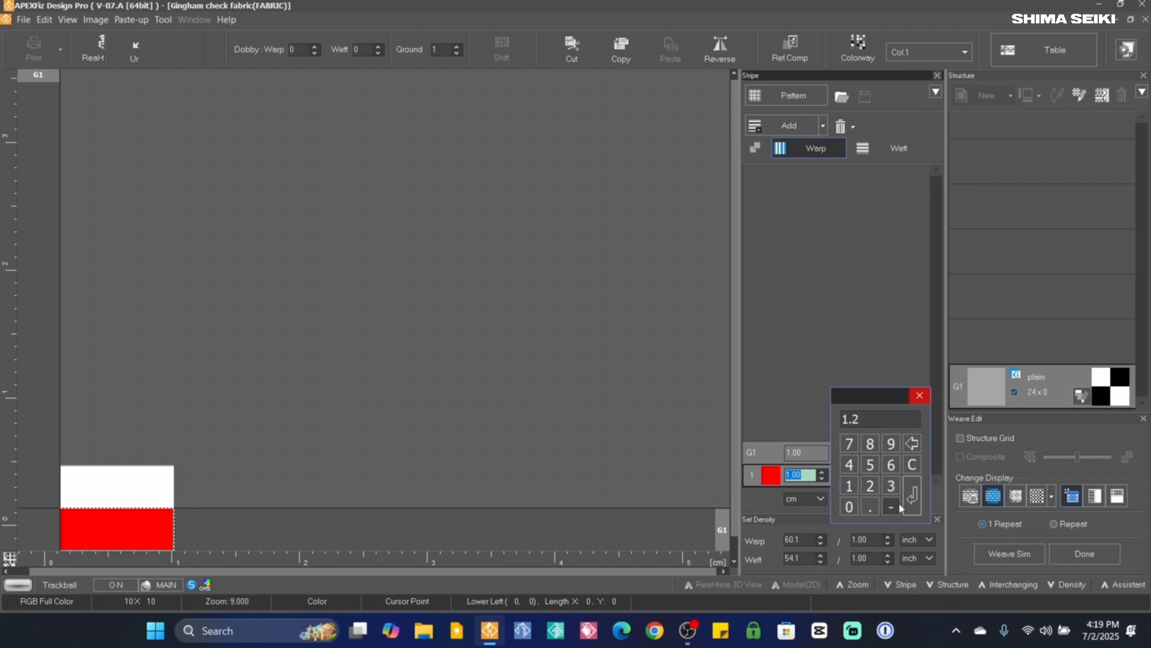
pyautogui.click(912, 496)
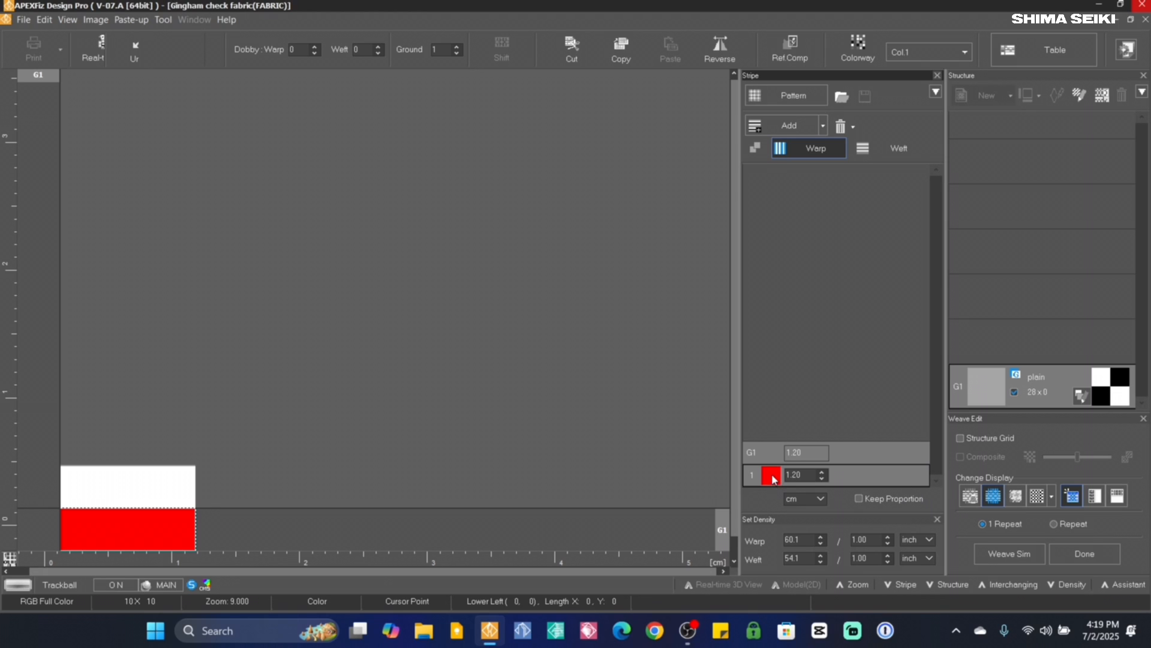
# - Recolour the first warp stripe with the off-white PANTONE 11-0602 TPX
pyautogui.click(144, 534)
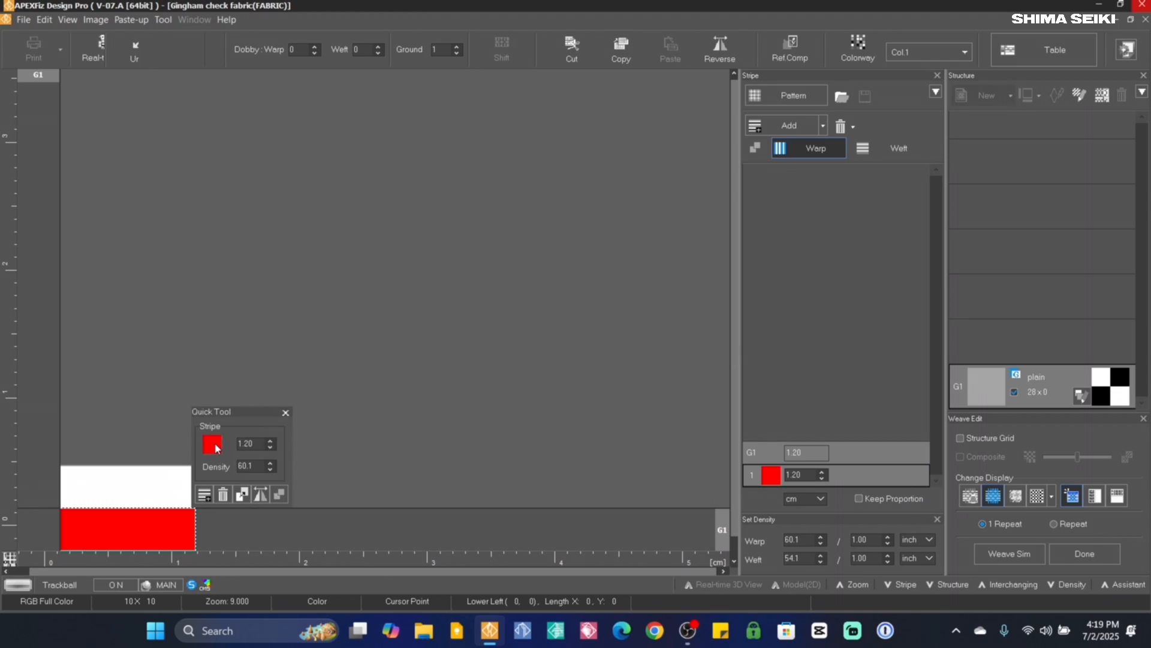
pyautogui.click(215, 448)
pyautogui.click(304, 235)
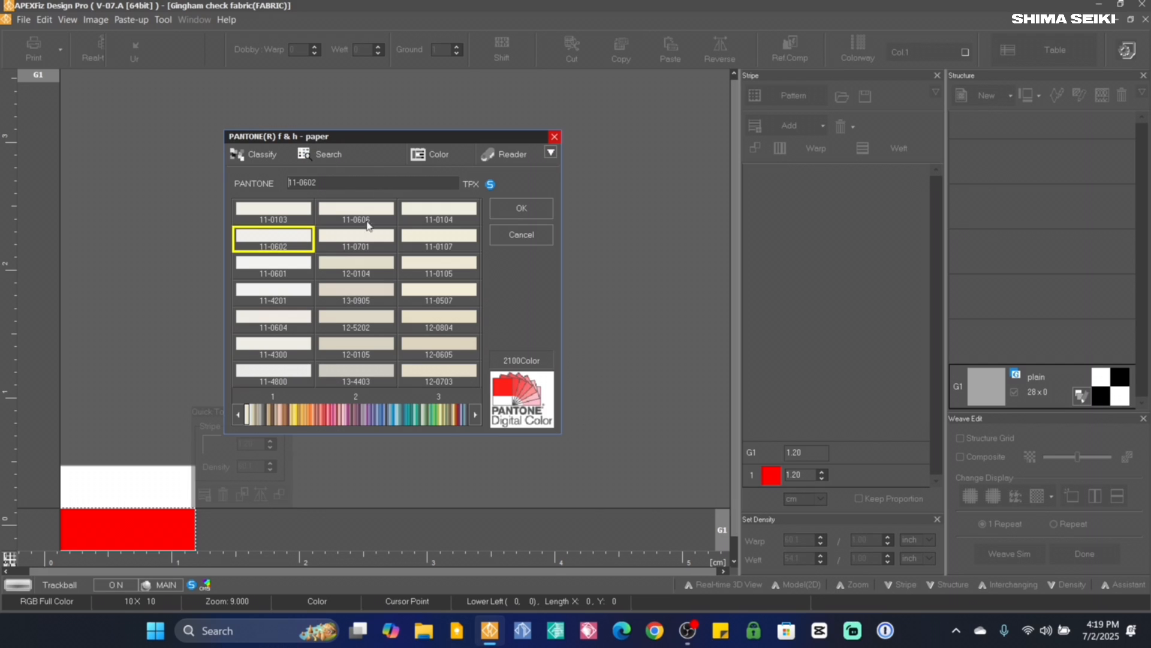
pyautogui.click(516, 208)
pyautogui.click(287, 412)
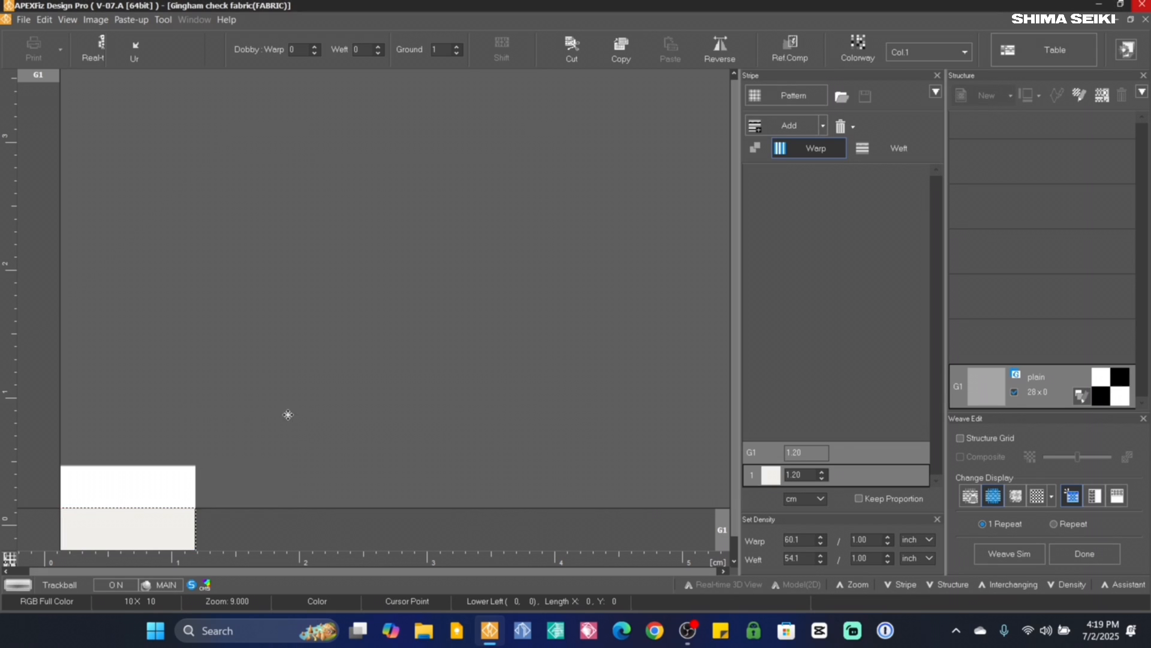
# - Add a second warp stripe in a Pantone blue and duplicate all warp stripes on the opposite side as weft
pyautogui.click(774, 125)
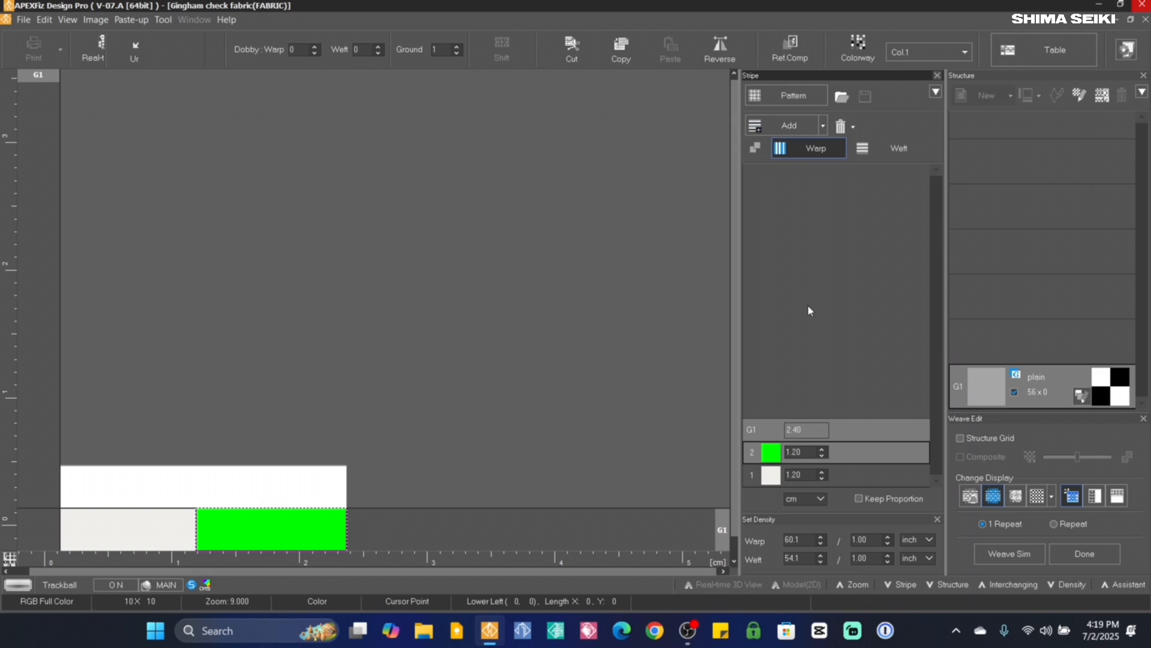
pyautogui.click(771, 457)
pyautogui.click(937, 430)
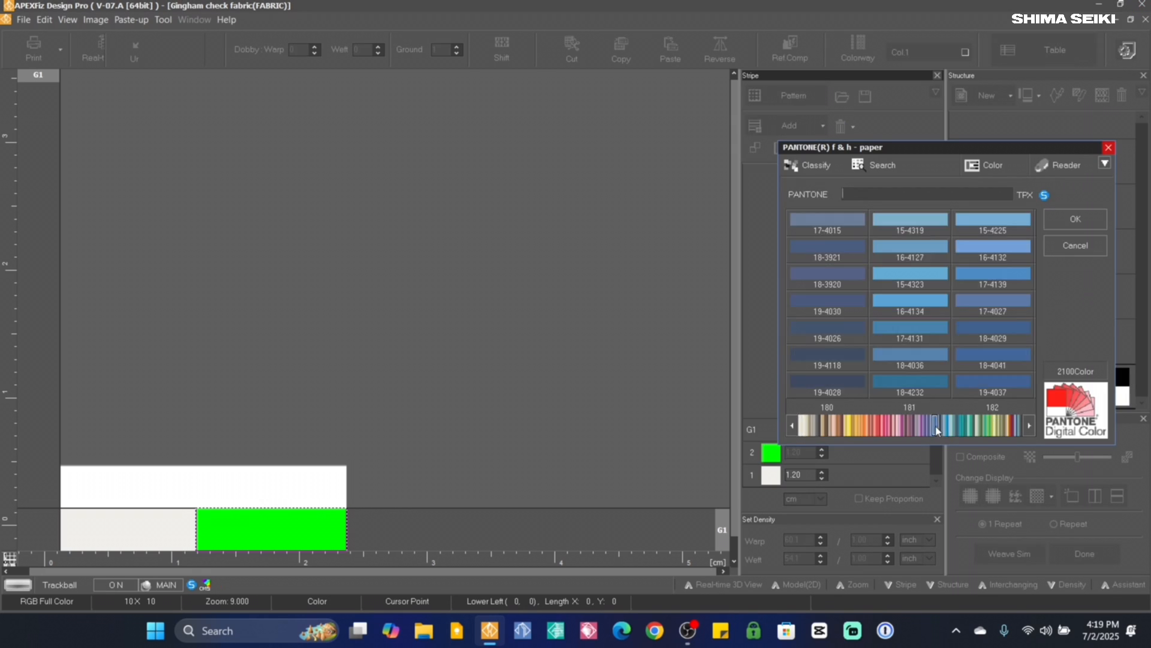
pyautogui.click(1076, 222)
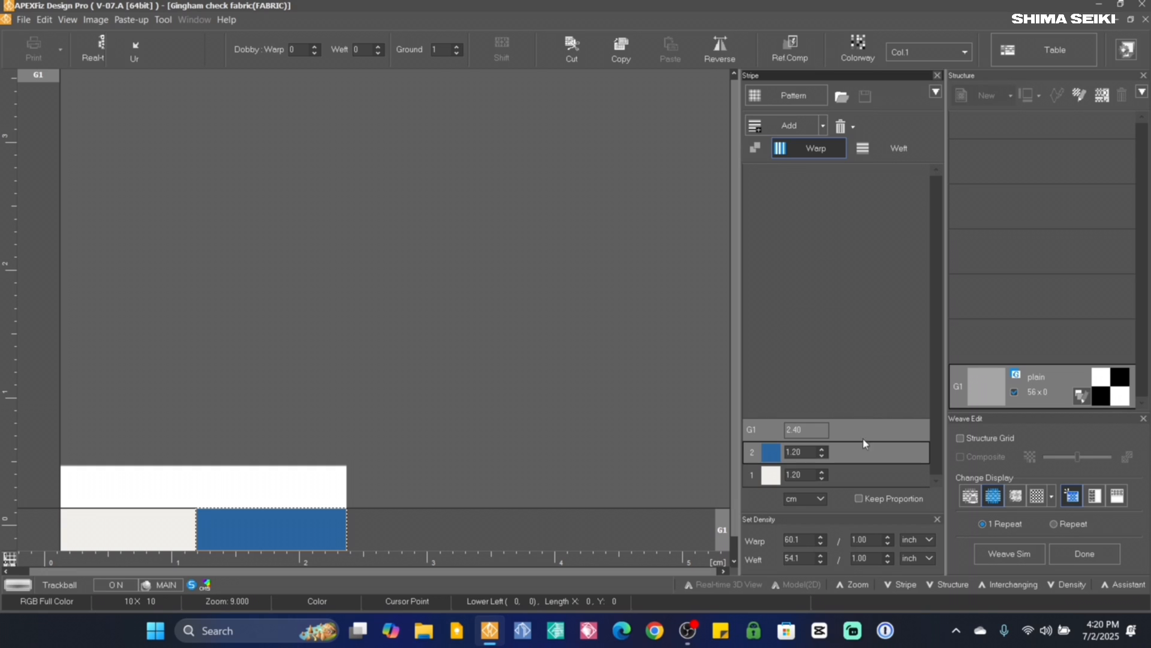
pyautogui.click(936, 93)
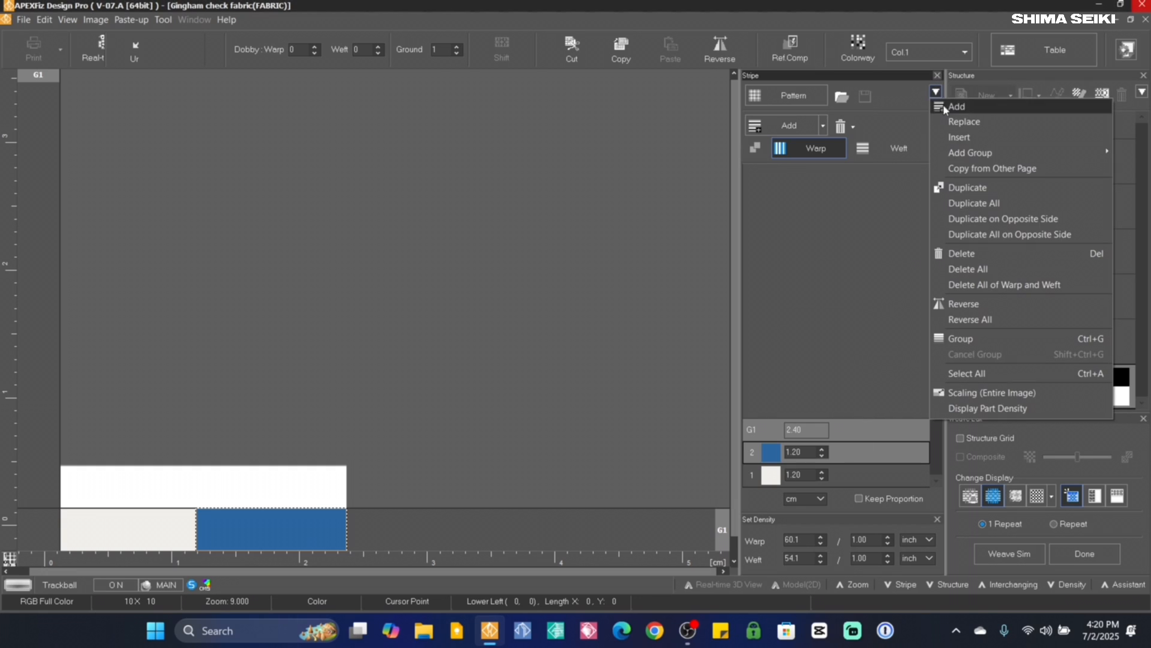
pyautogui.click(1024, 241)
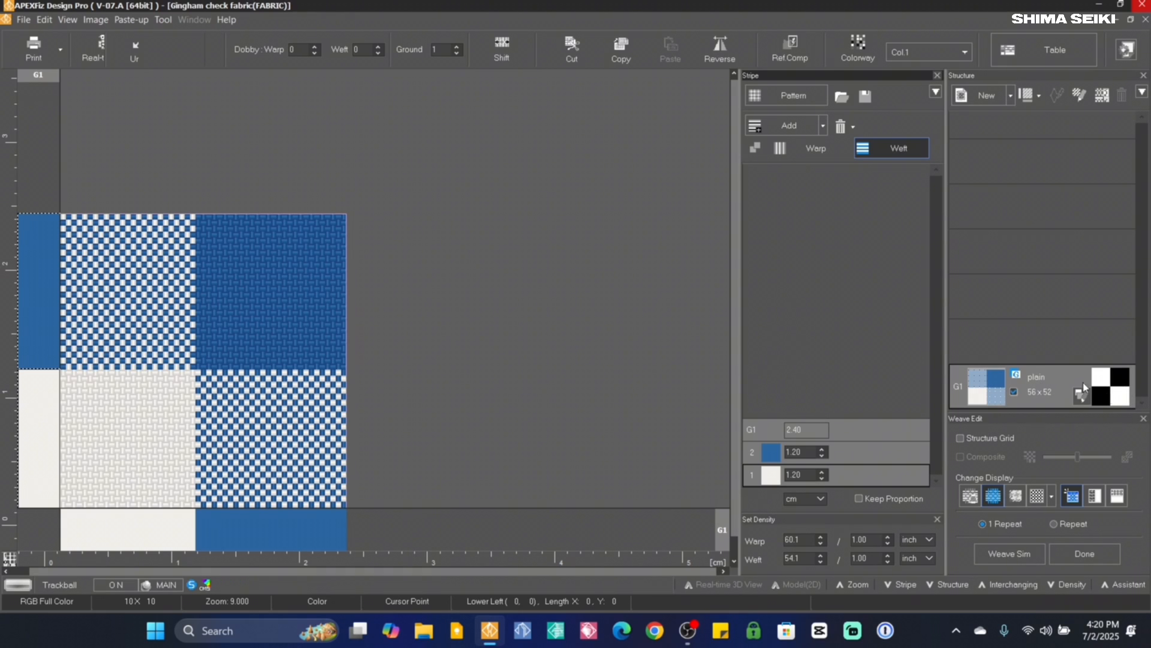
# - Assign the plain weave structure from the basic set to ground G1 and display the design in repeat
pyautogui.doubleClick(1042, 387)
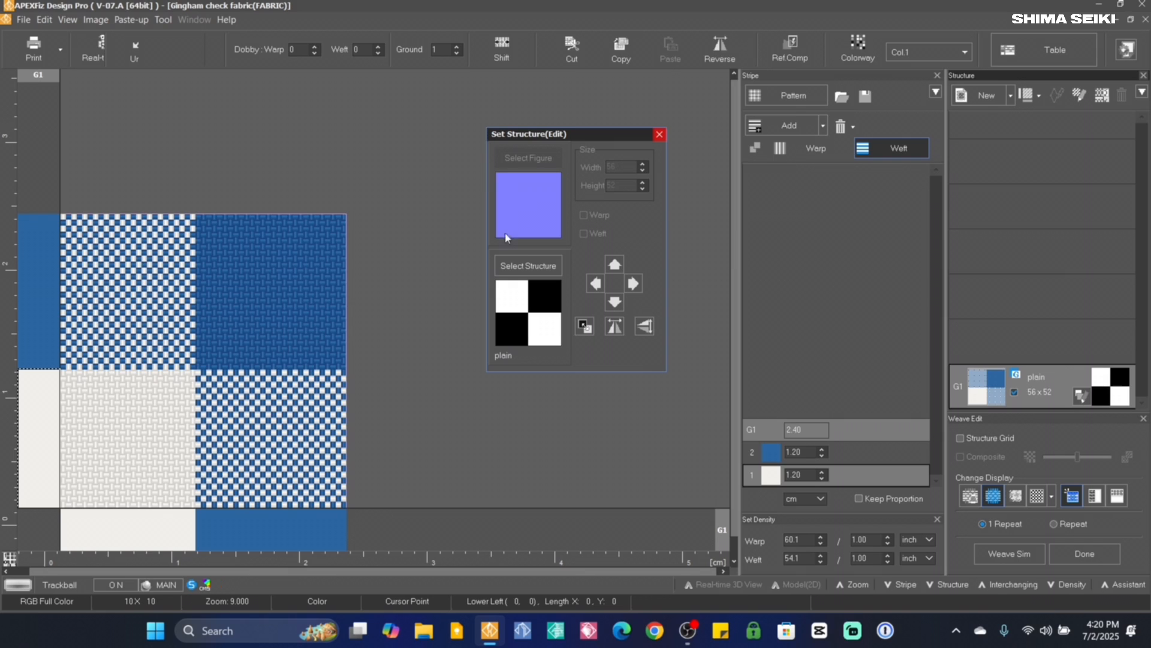
pyautogui.click(528, 266)
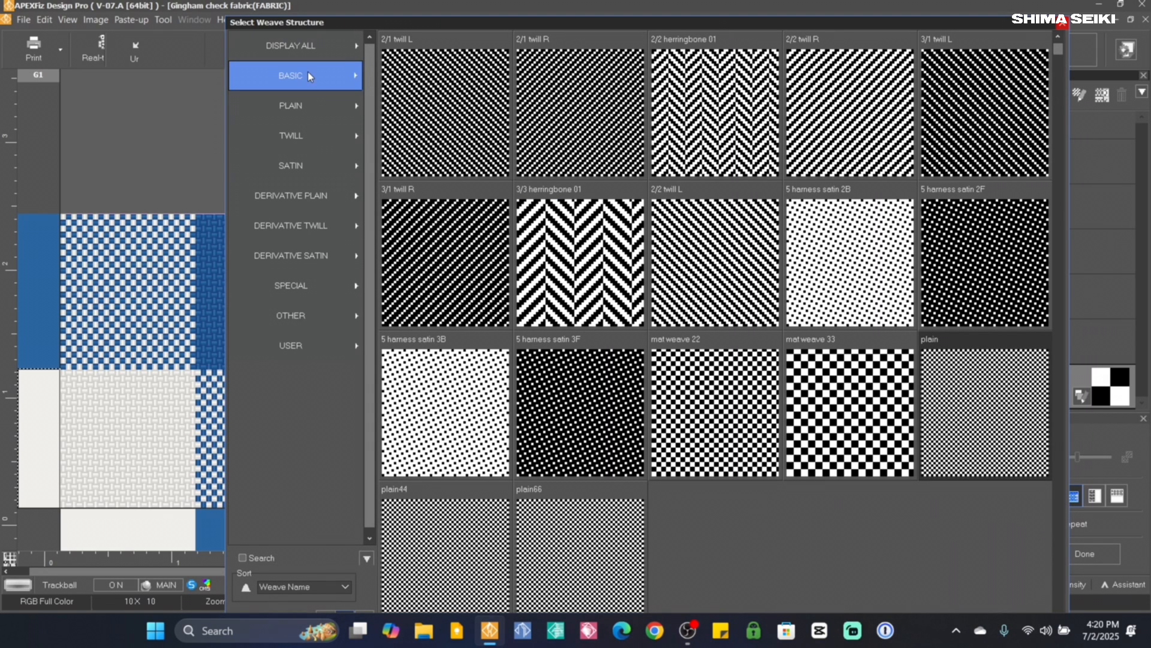
pyautogui.doubleClick(963, 399)
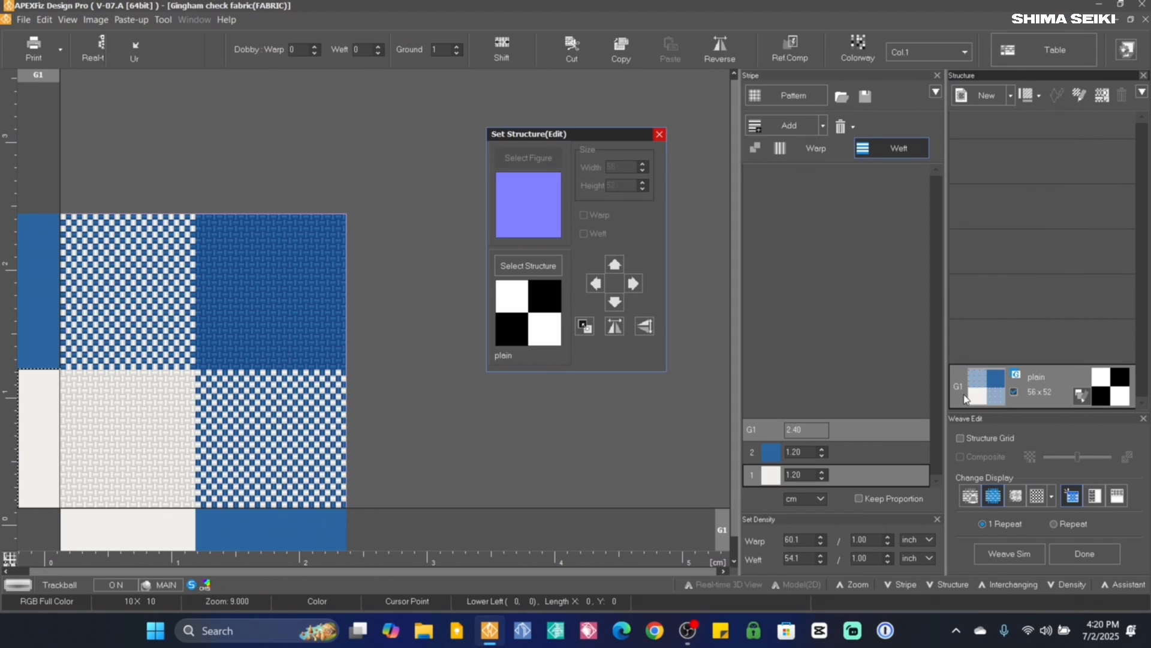
pyautogui.click(660, 134)
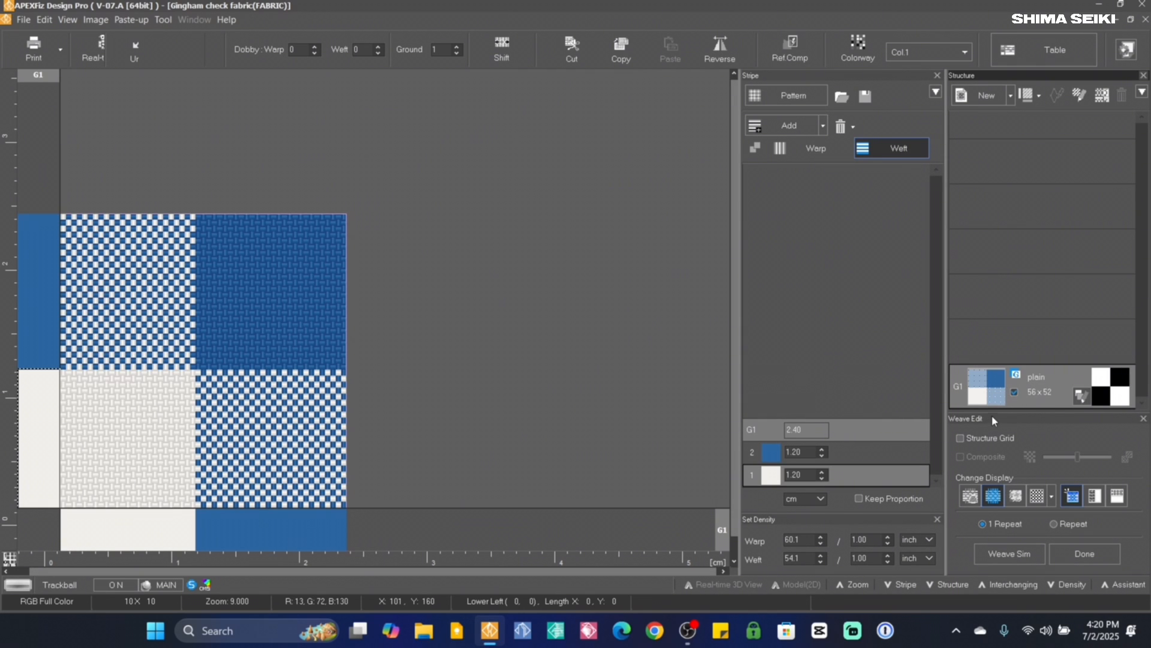
pyautogui.click(1054, 525)
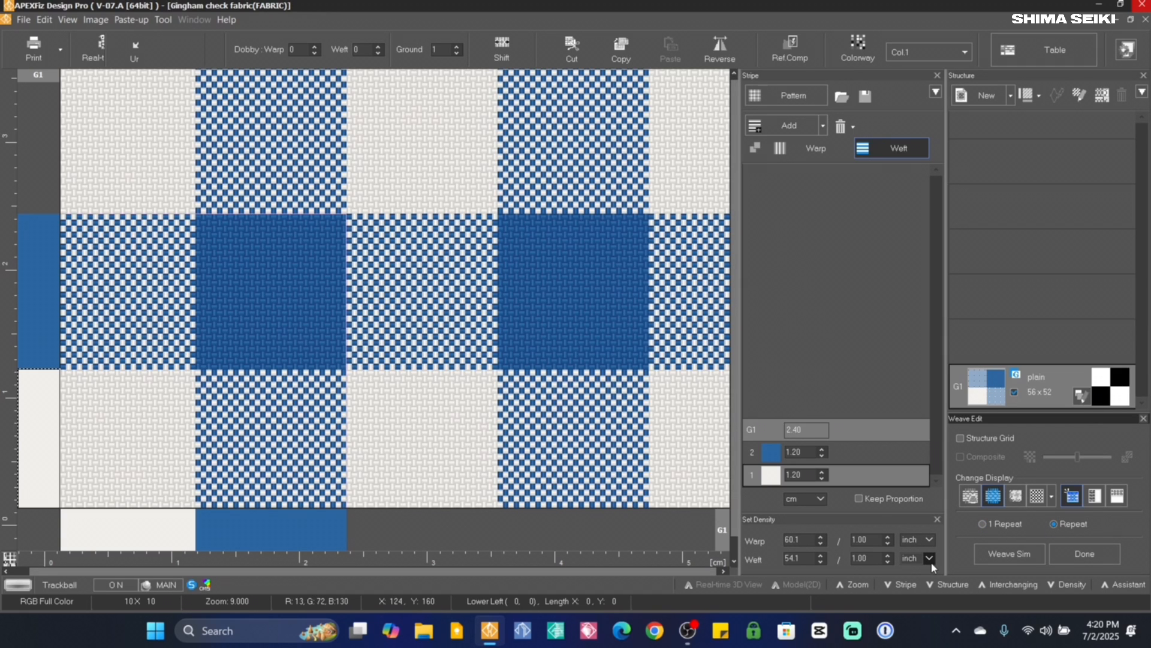
# - Start a weave simulation of one repeat in super high quality at 400 dot/inch, executed as an export for U3M
pyautogui.click(1010, 553)
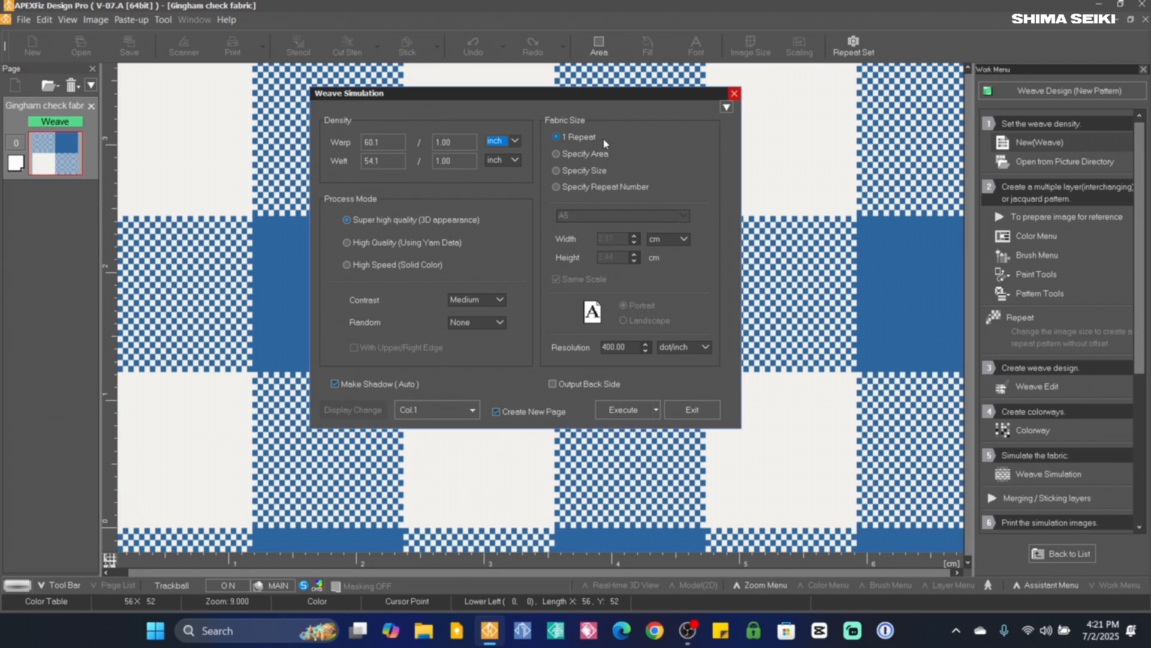
pyautogui.click(629, 351)
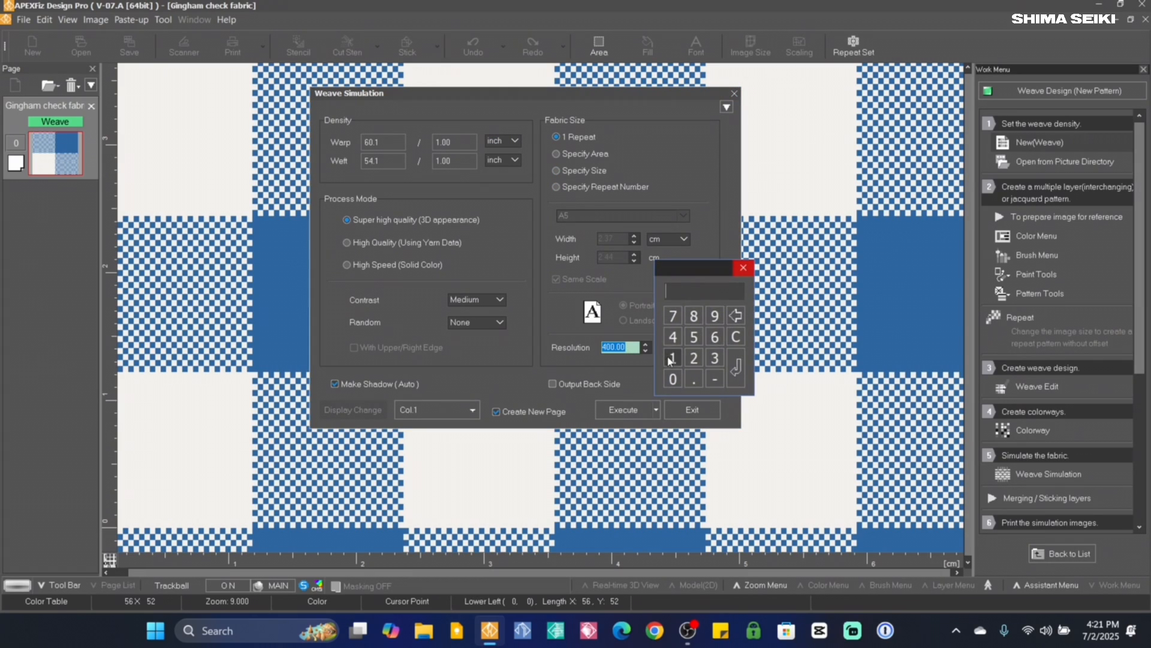
pyautogui.click(738, 375)
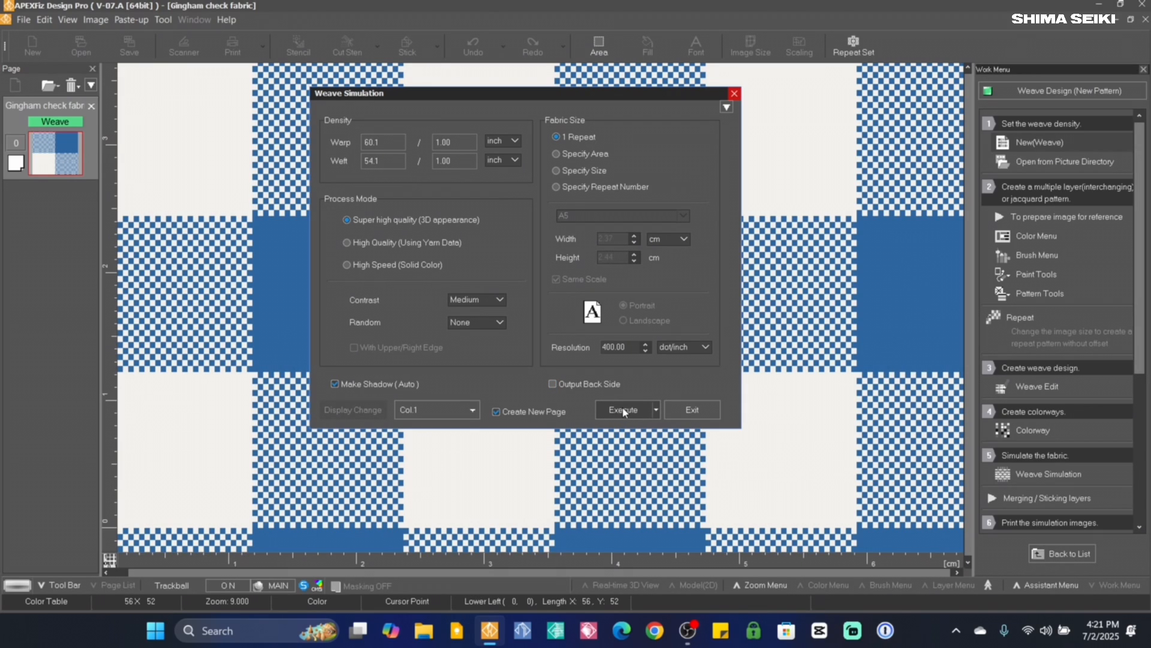
pyautogui.click(657, 411)
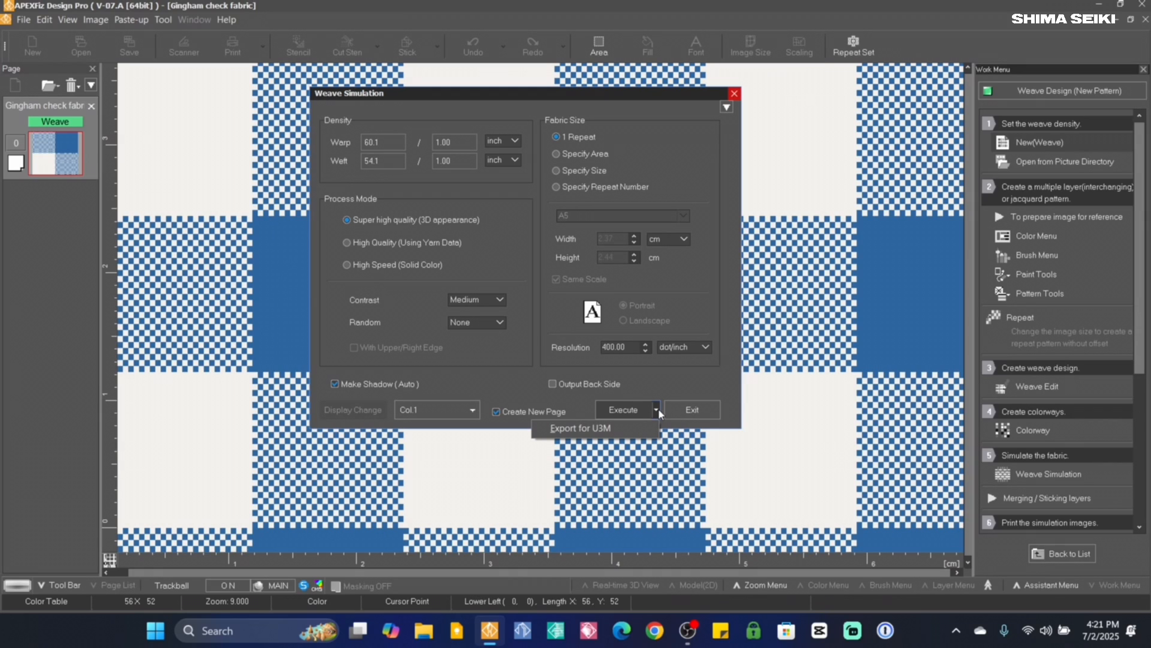
pyautogui.click(621, 429)
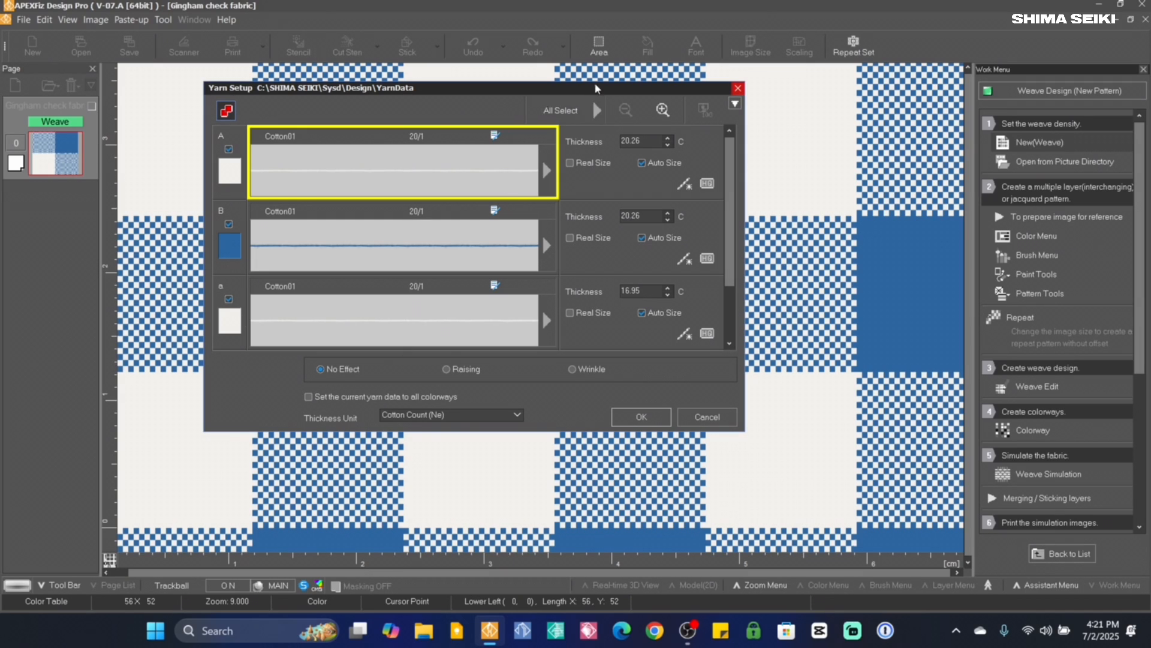
# - Assign the Cotton01 20/1 yarn shape to all yarns and accept the yarn setup
pyautogui.click(559, 114)
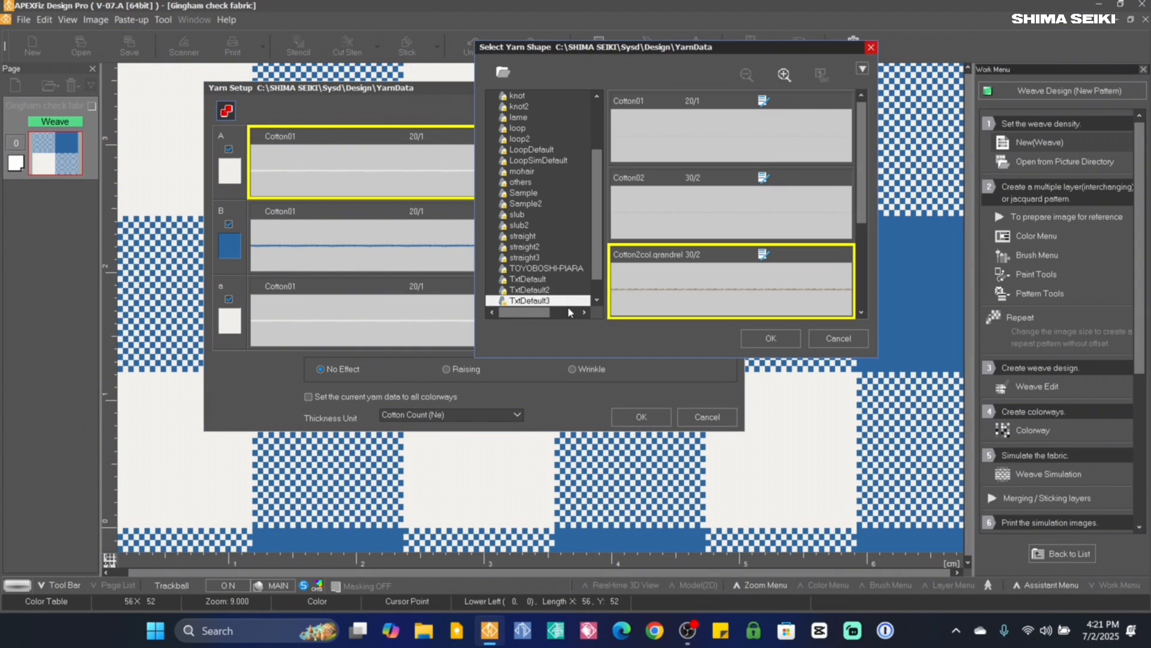
pyautogui.doubleClick(647, 138)
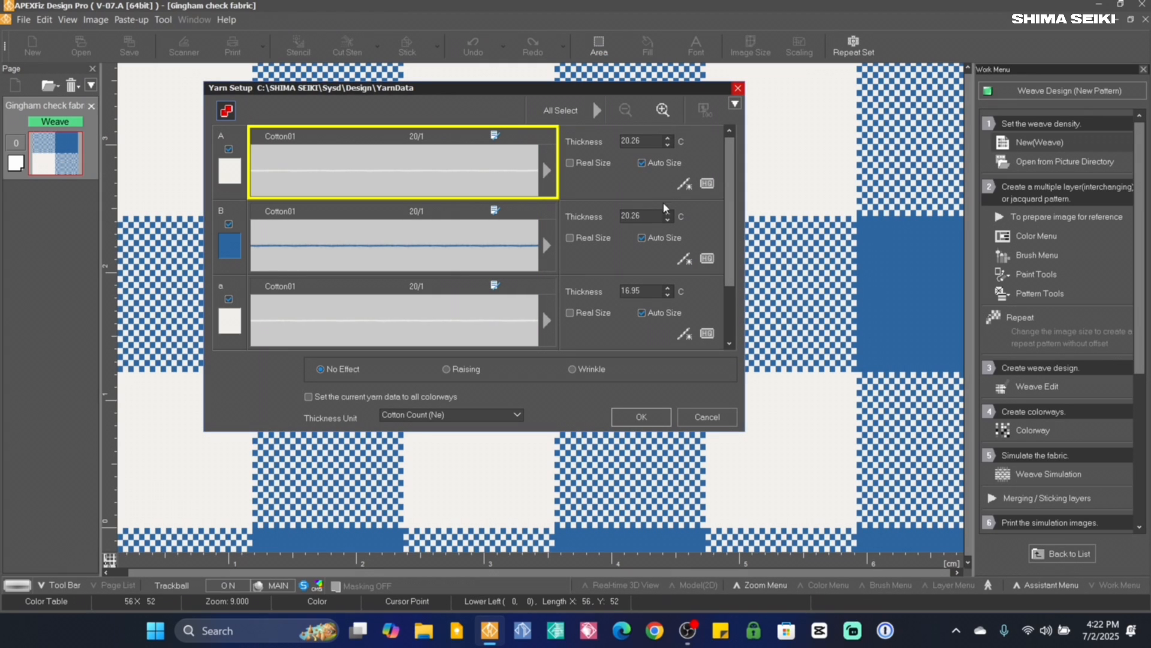
pyautogui.click(656, 423)
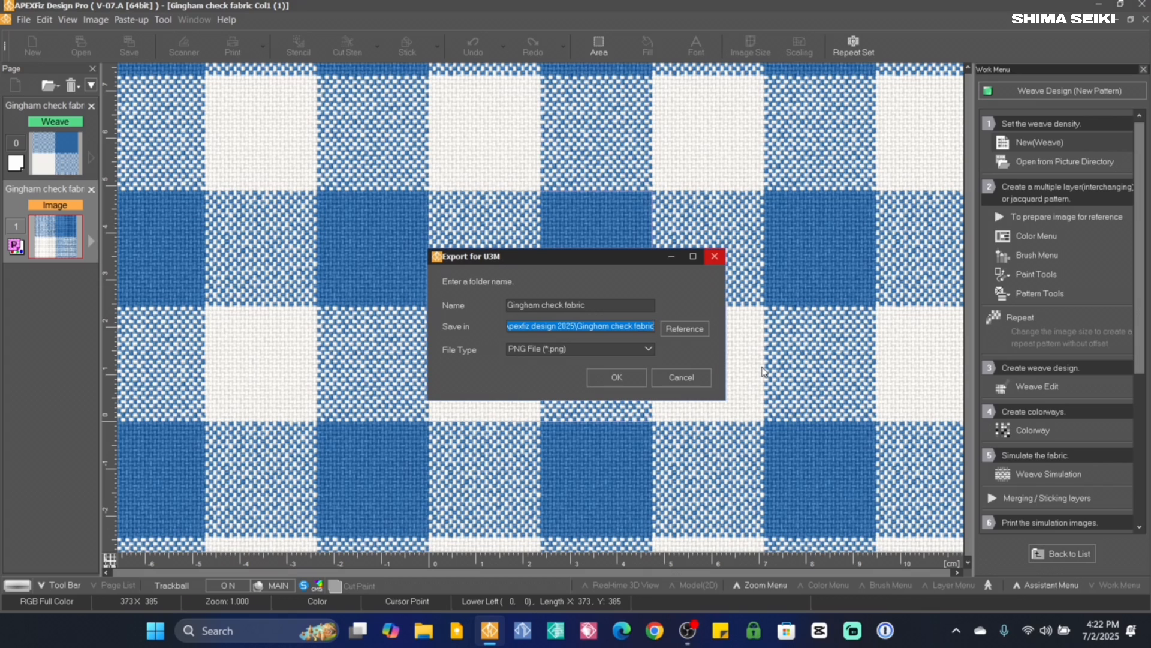
# - Name the U3M export "Gingham check fabric 2" and select the whole name for reuse
pyautogui.click(597, 307)
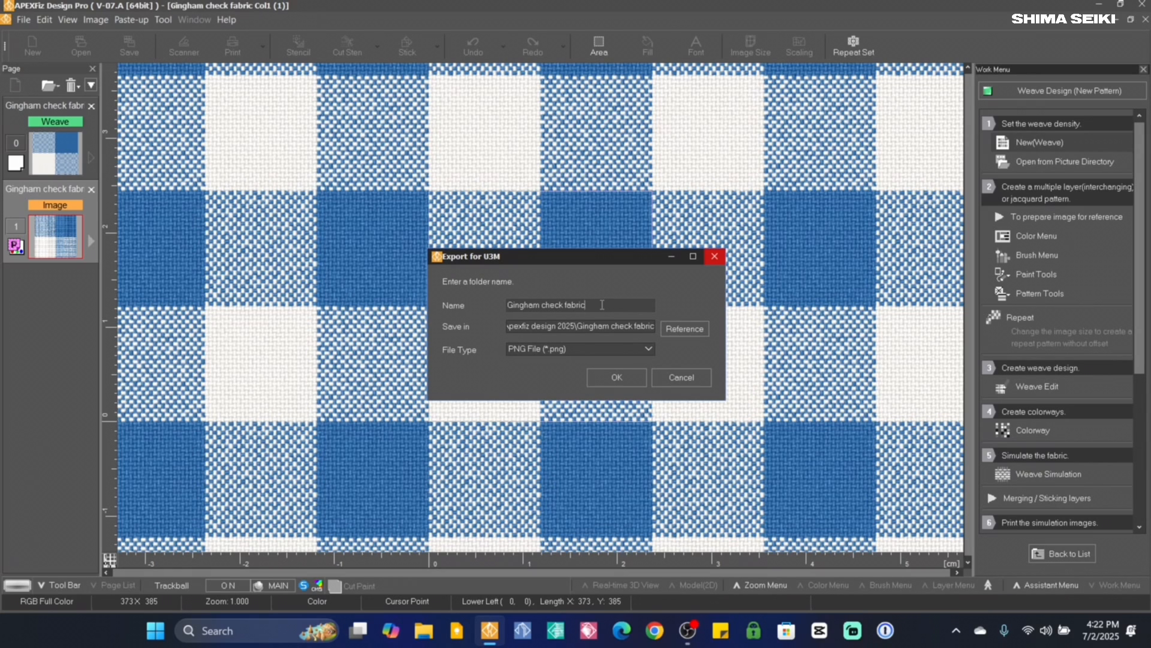
pyautogui.write('2')
pyautogui.hotkey('ctrl', 'a')
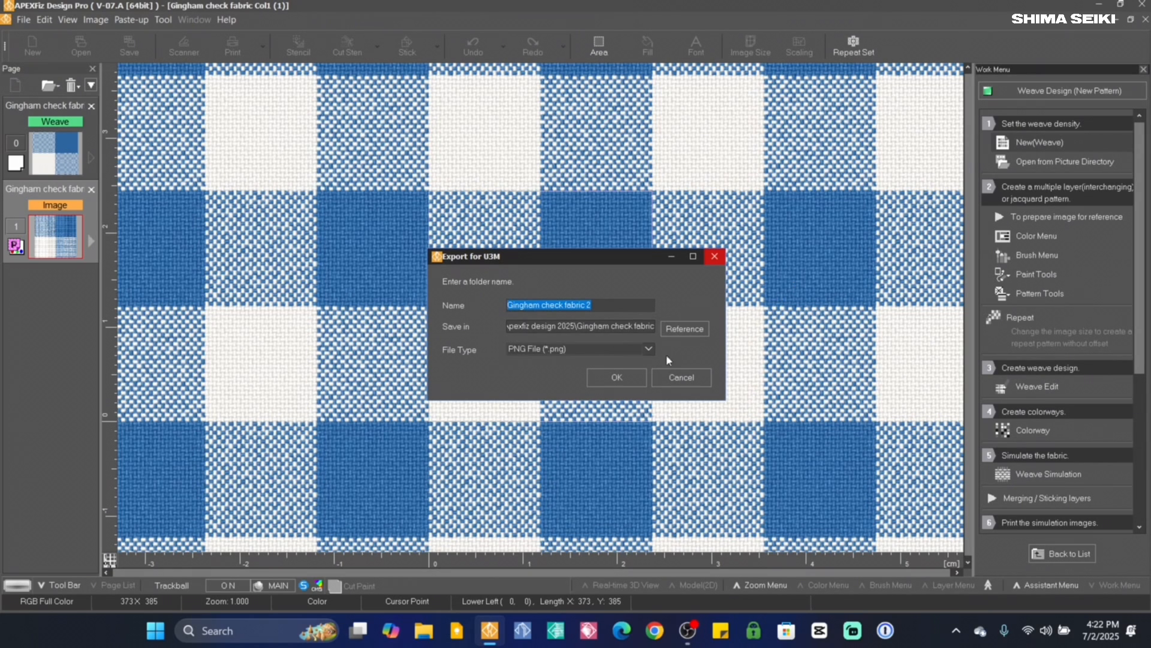
# - Create a folder "Gingham check fabric 2" inside Apexfiz design 2025 on drive E and set it as the export location
pyautogui.click(684, 329)
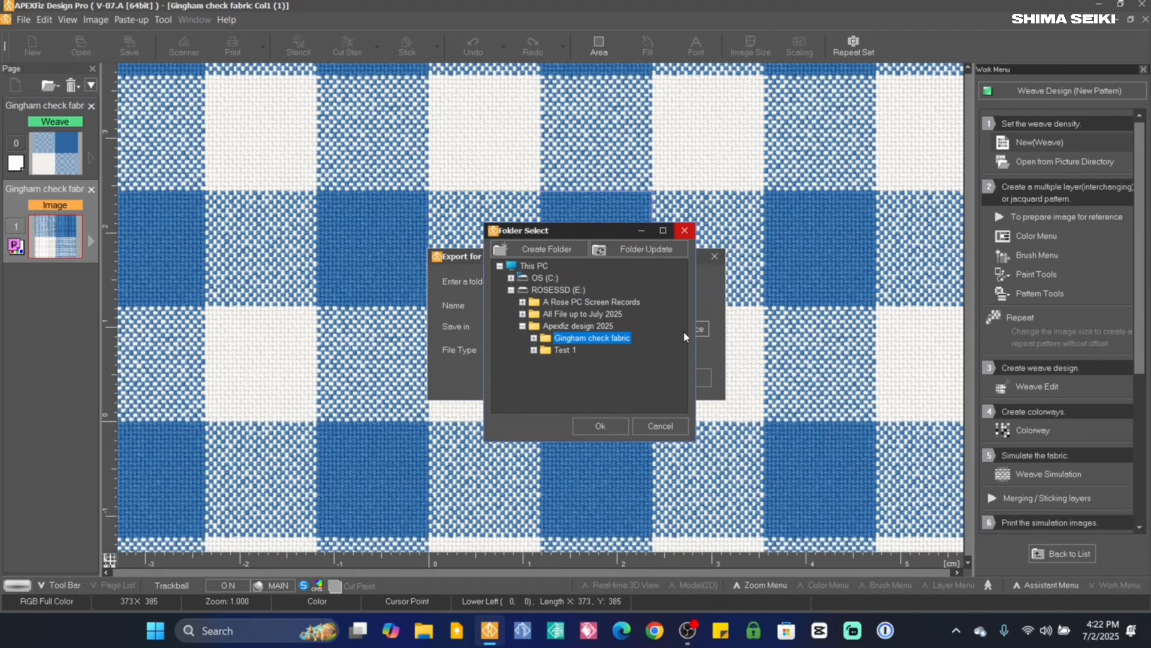
pyautogui.click(577, 327)
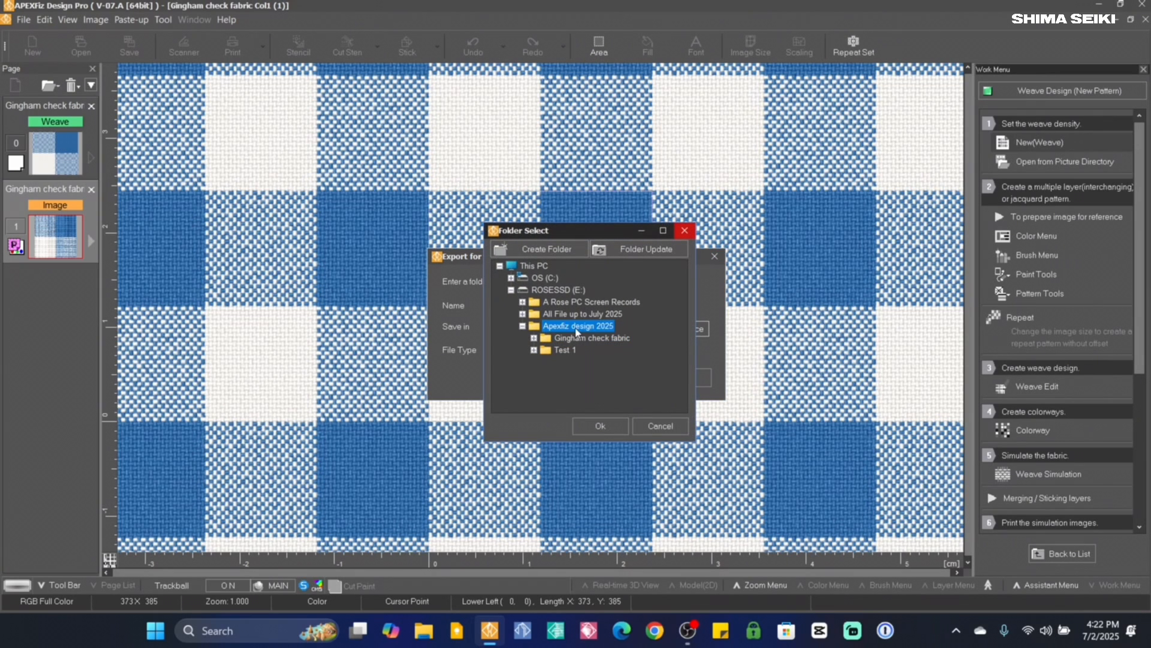
pyautogui.click(546, 249)
pyautogui.rightClick(533, 310)
pyautogui.click(562, 370)
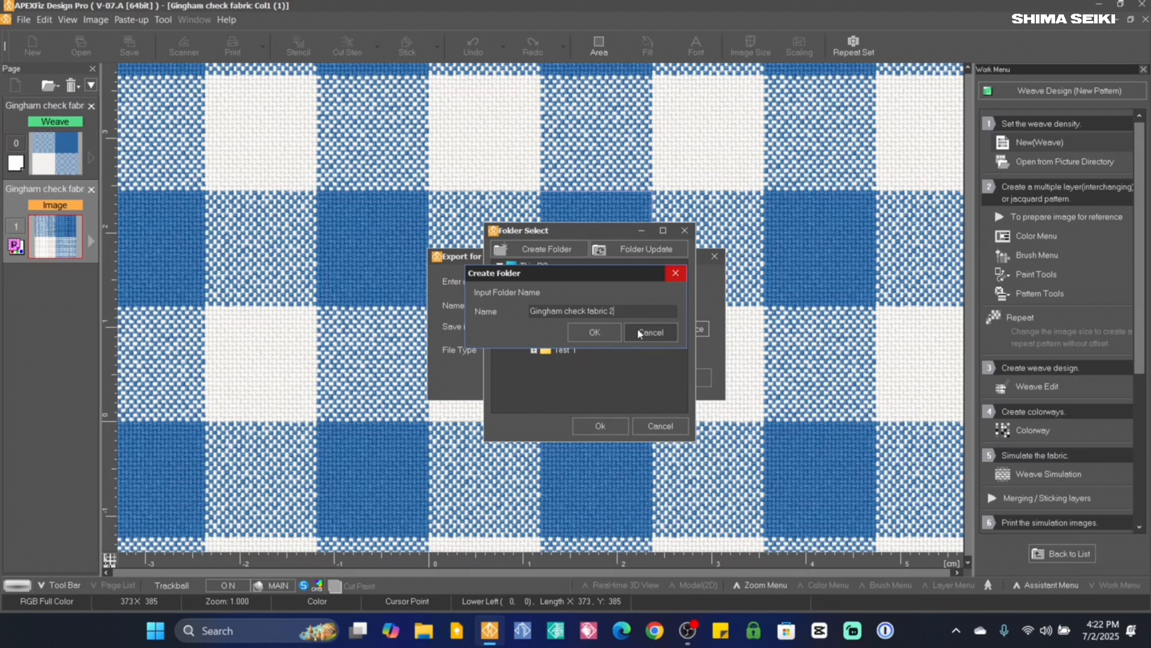
pyautogui.click(597, 334)
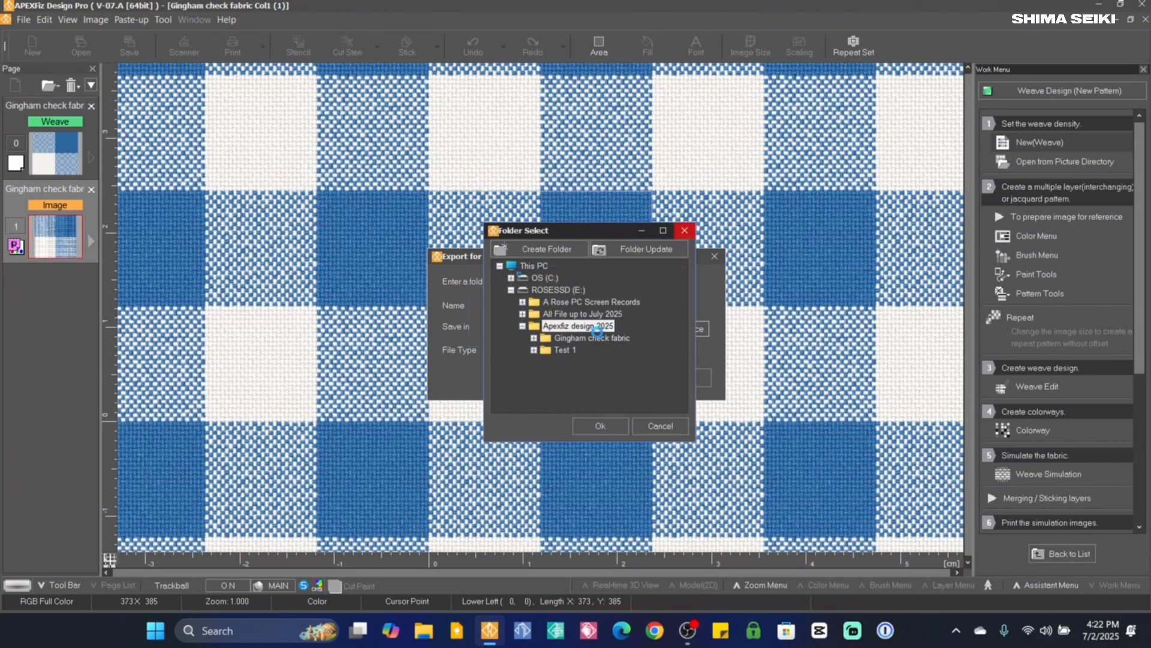
pyautogui.click(601, 427)
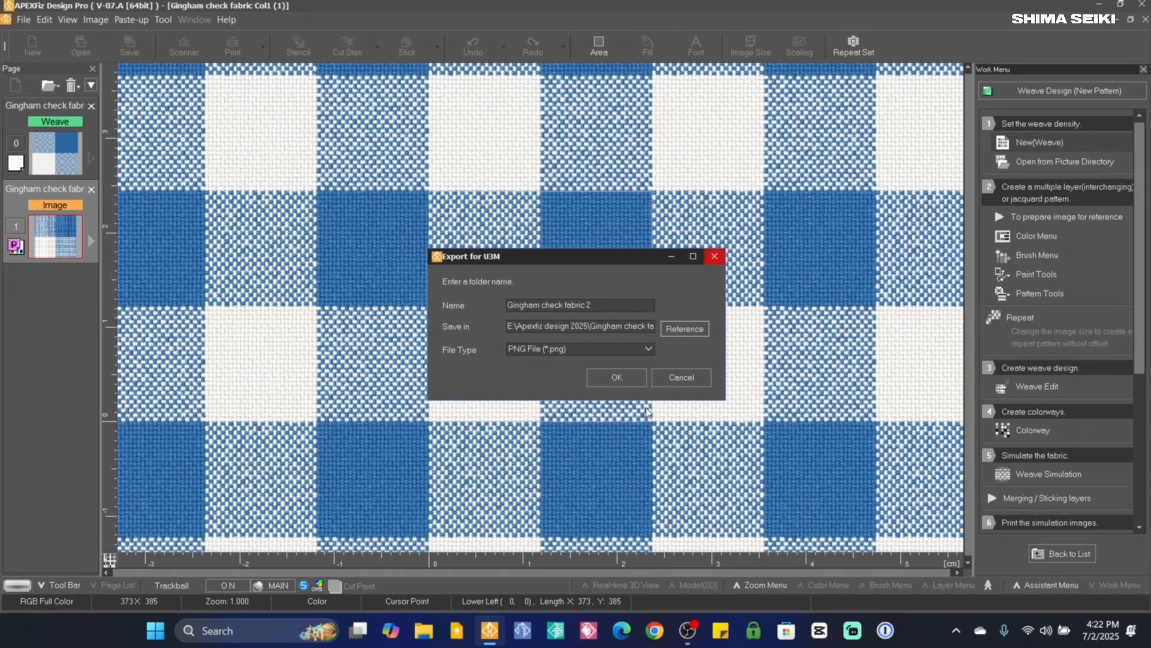
# - Export the U3M data with PNG as the file type and leave the weave simulation
pyautogui.click(597, 354)
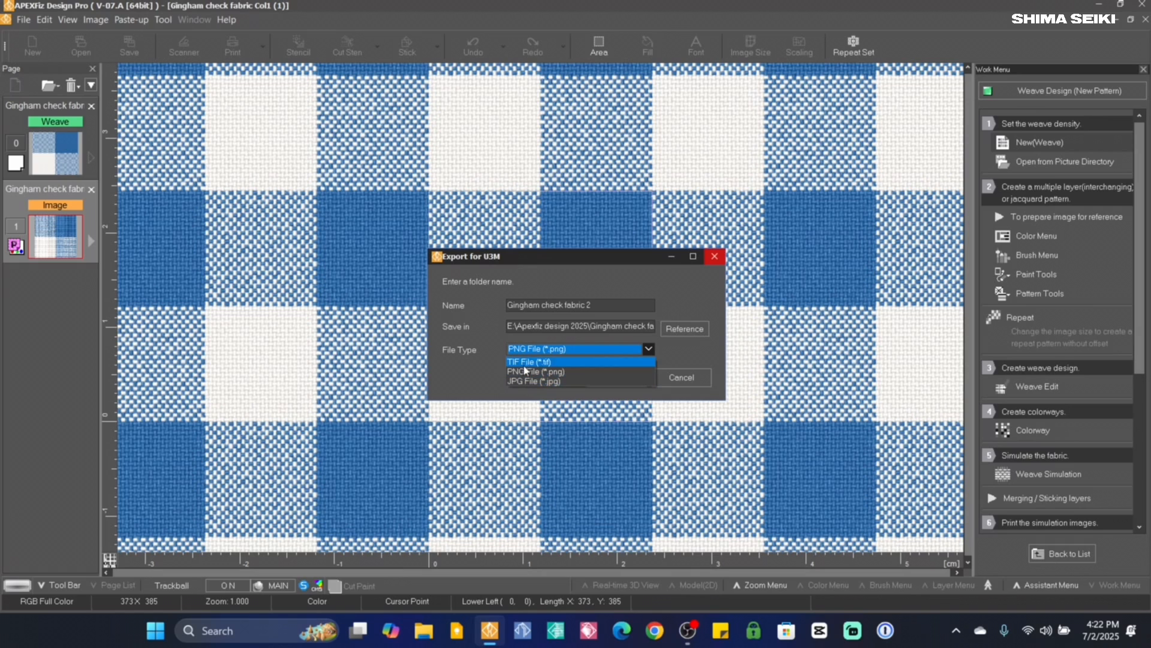
pyautogui.click(546, 372)
pyautogui.click(617, 378)
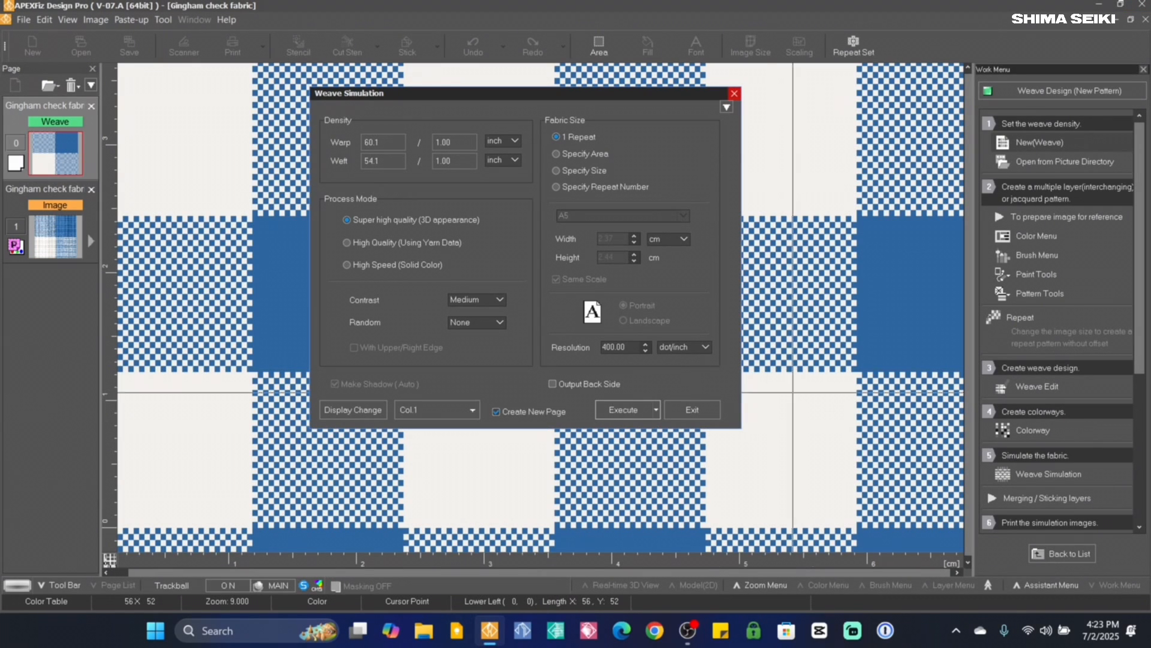
pyautogui.click(690, 410)
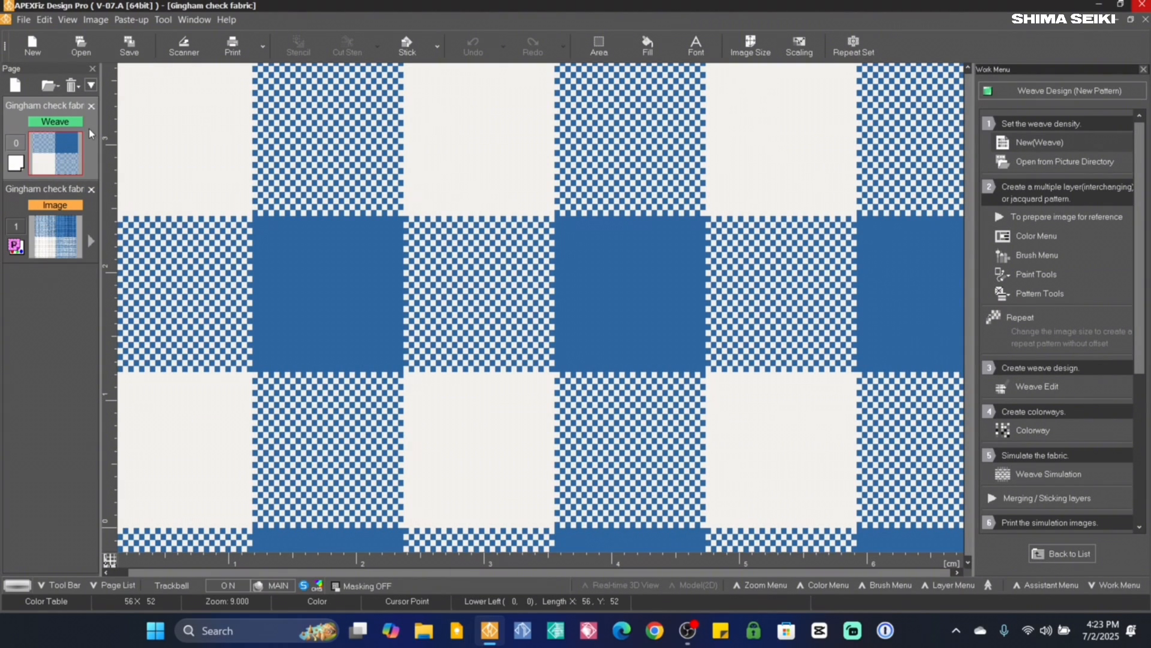
# - Save the weave page as "Gingham check fabric weave", a Picture Directory, in E:\Apexfiz design 2025\Gingham check fabric 2
pyautogui.click(128, 45)
pyautogui.click(320, 60)
pyautogui.write('weave')
pyautogui.click(644, 79)
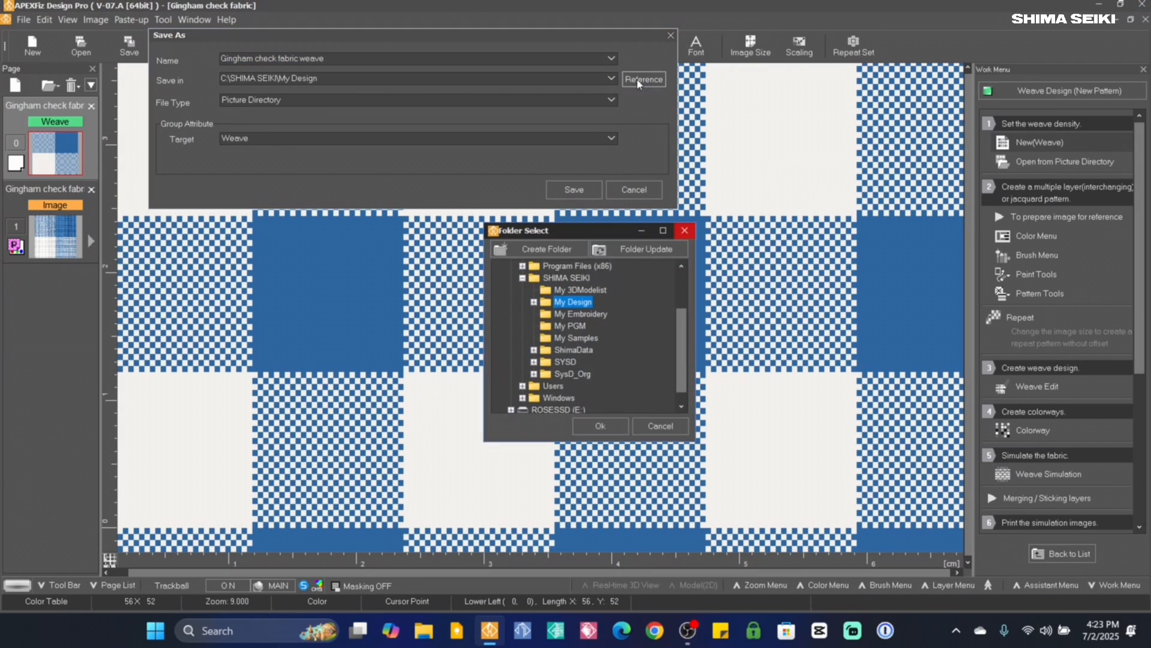
pyautogui.click(573, 388)
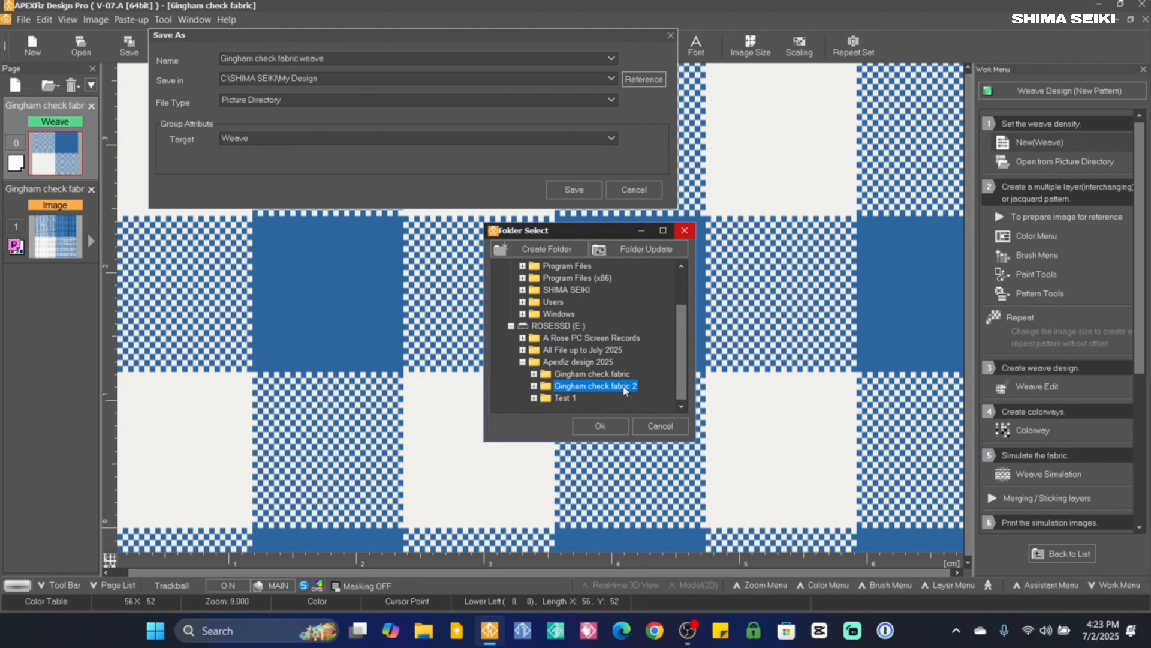
pyautogui.click(601, 427)
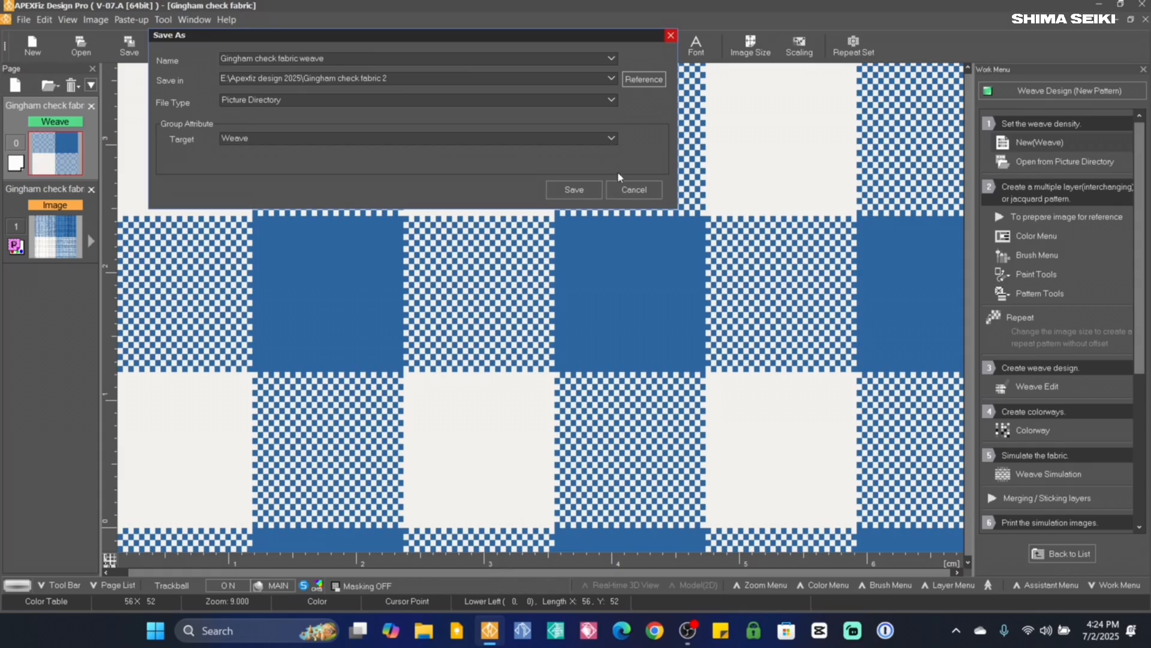
pyautogui.click(577, 190)
# - Switch to the simulated fabric page and choose to save it as an image only rather than a project
pyautogui.click(58, 239)
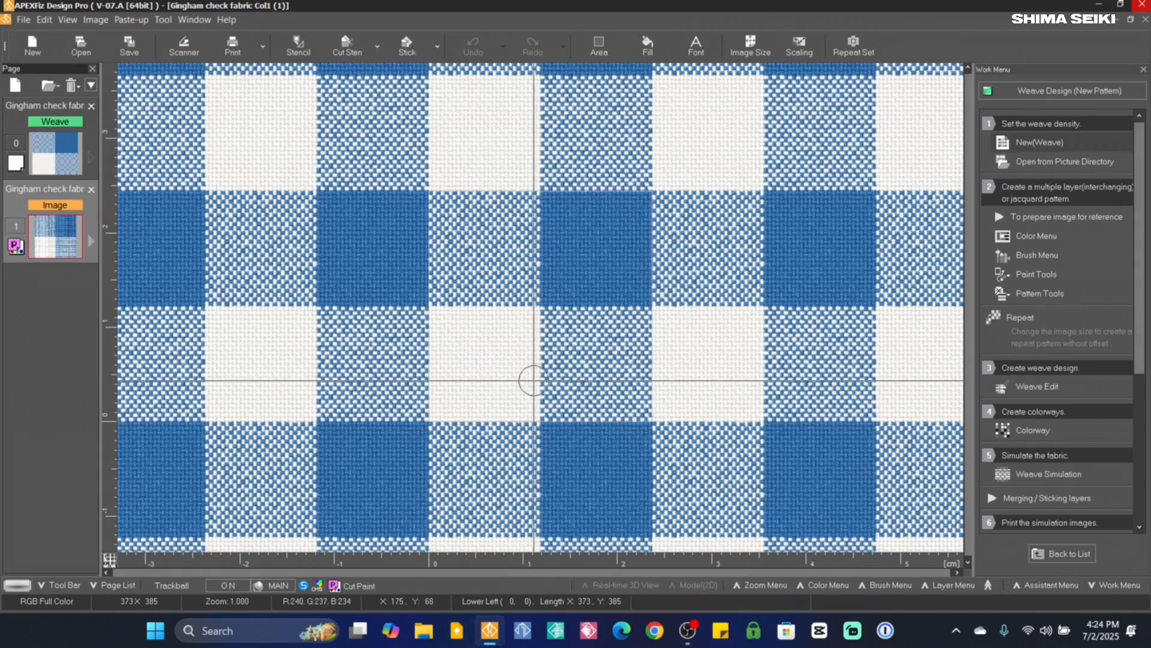
pyautogui.scroll(-3, 532, 379)
pyautogui.click(142, 53)
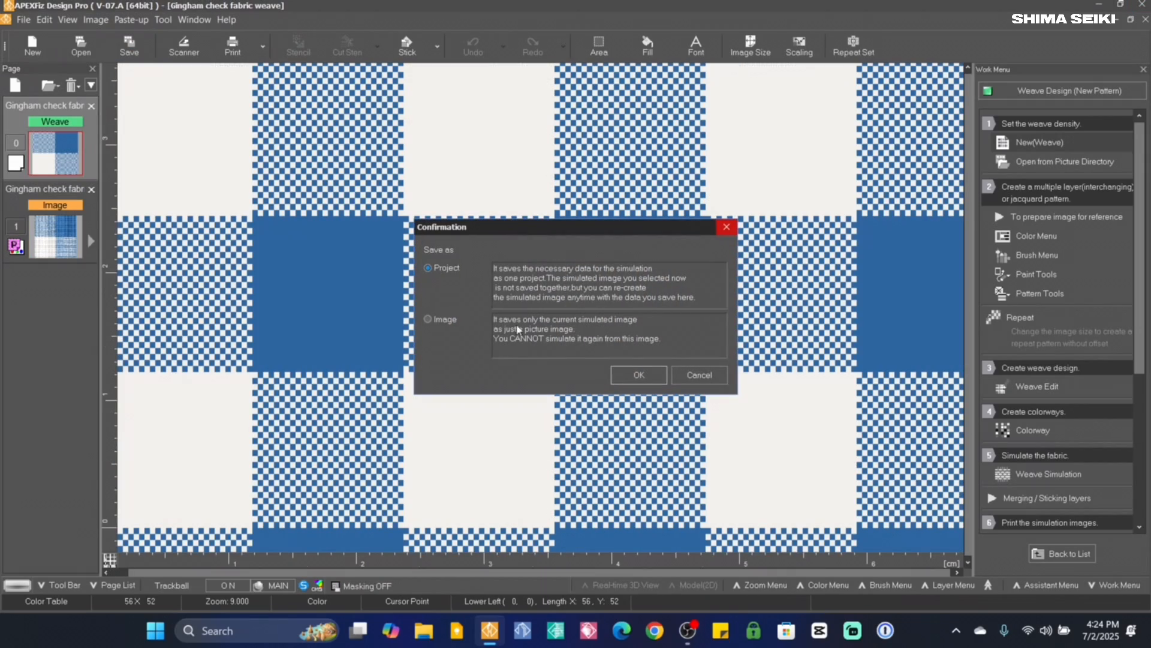
pyautogui.click(427, 320)
pyautogui.click(659, 375)
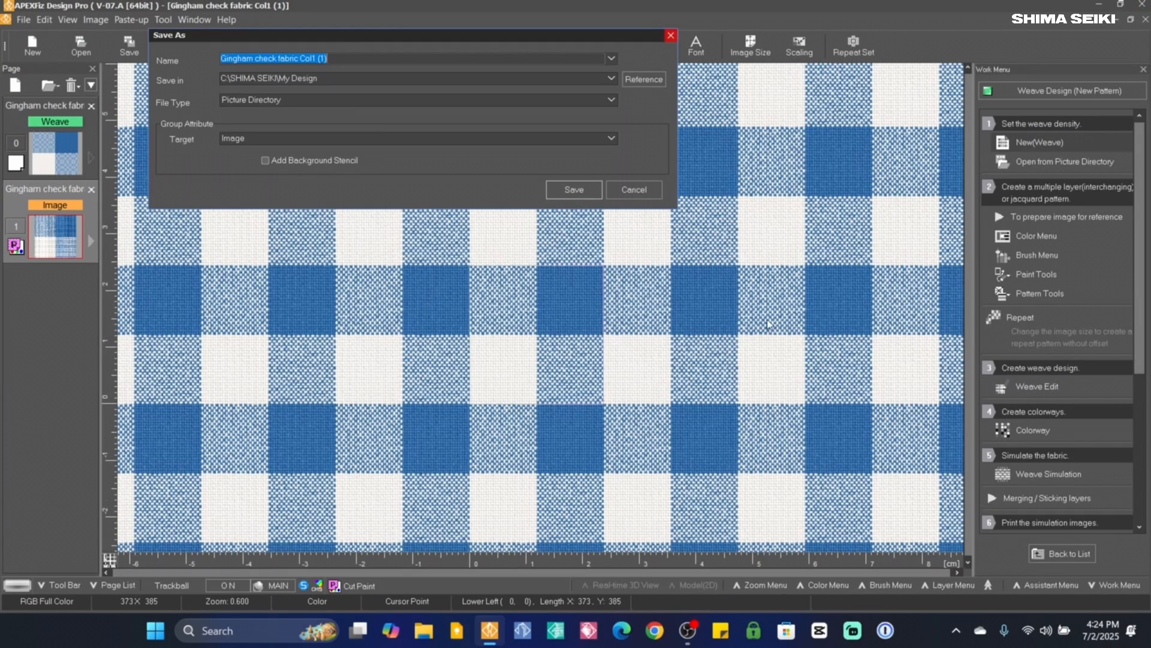
# - Save the simulated image as "Gingham check fabric 2" in JPEG format in E:\Apexfiz design 2025\Gingham check fabric 2
pyautogui.write('Gingham check fabric 2')
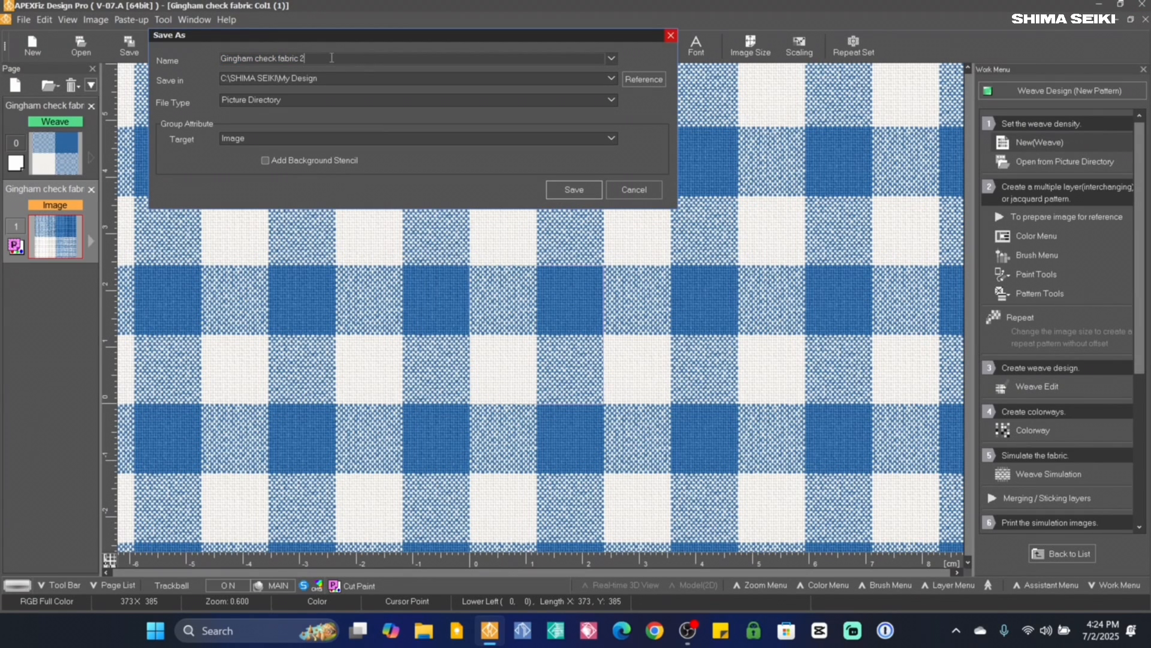
pyautogui.click(611, 78)
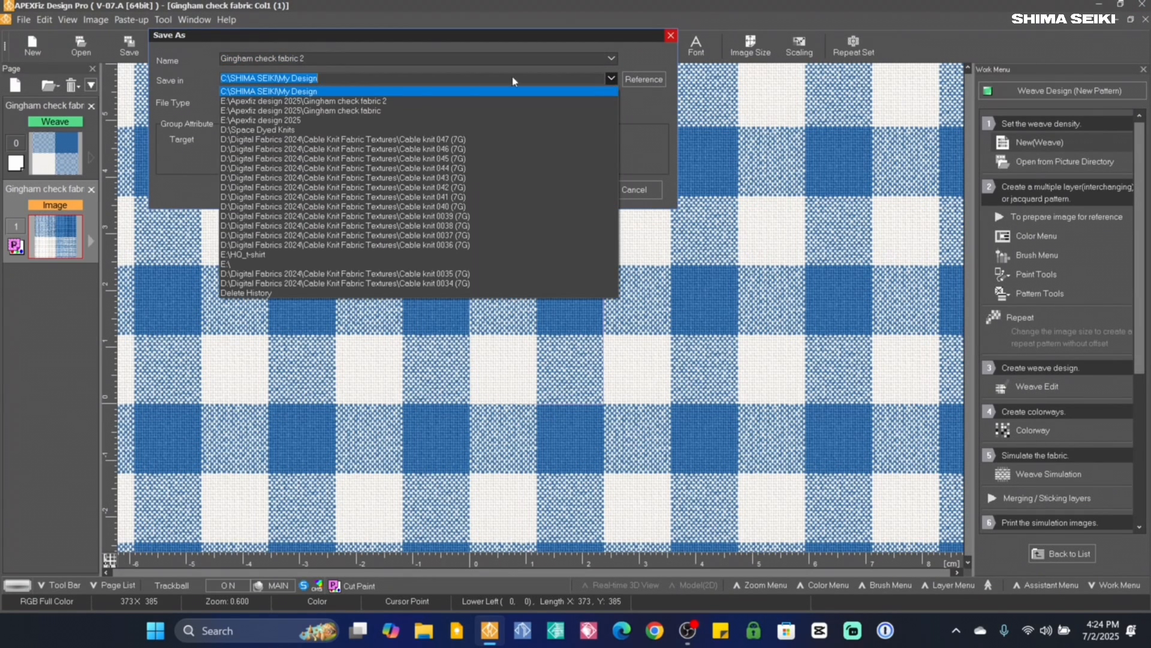
pyautogui.click(331, 100)
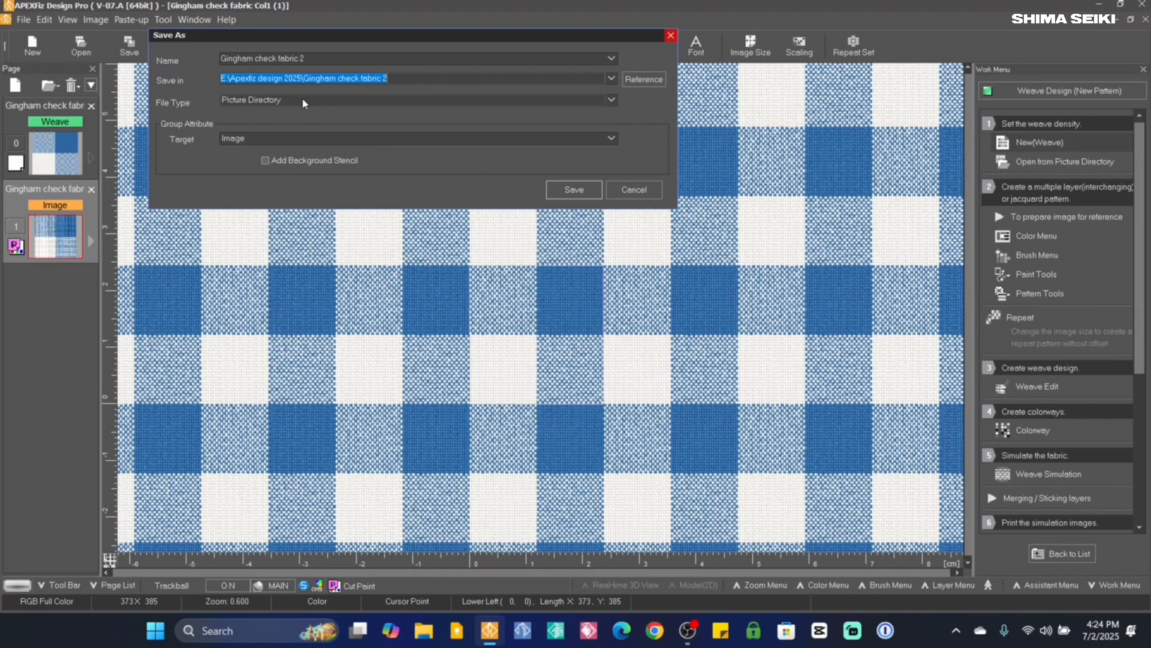
pyautogui.click(303, 104)
pyautogui.click(278, 148)
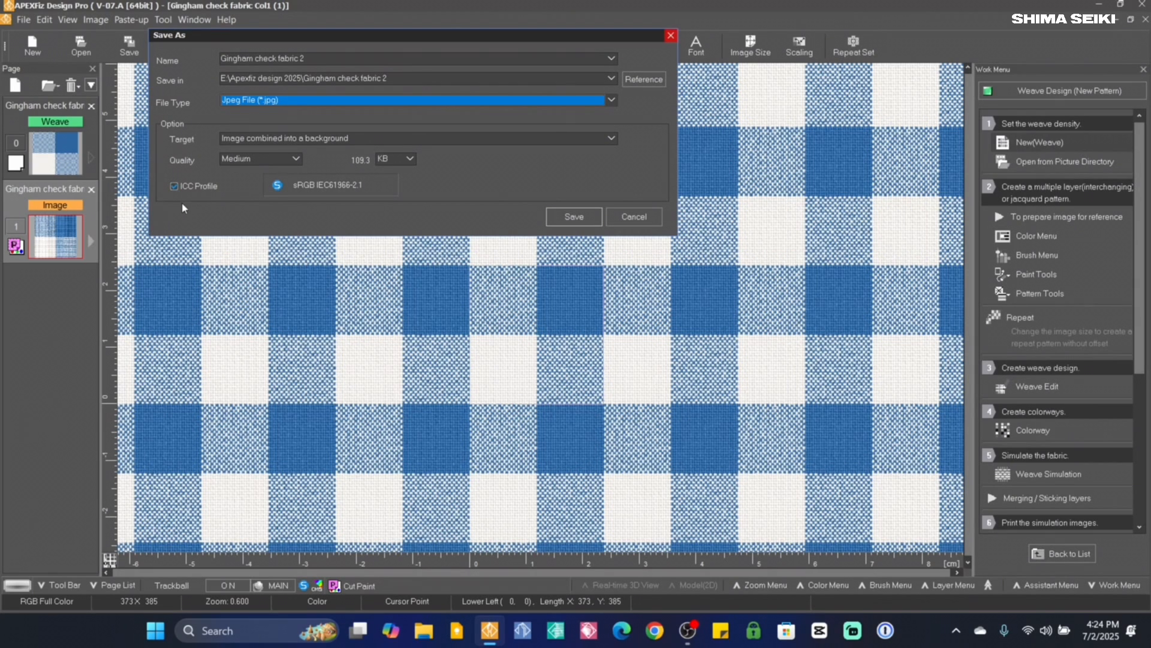
pyautogui.click(576, 217)
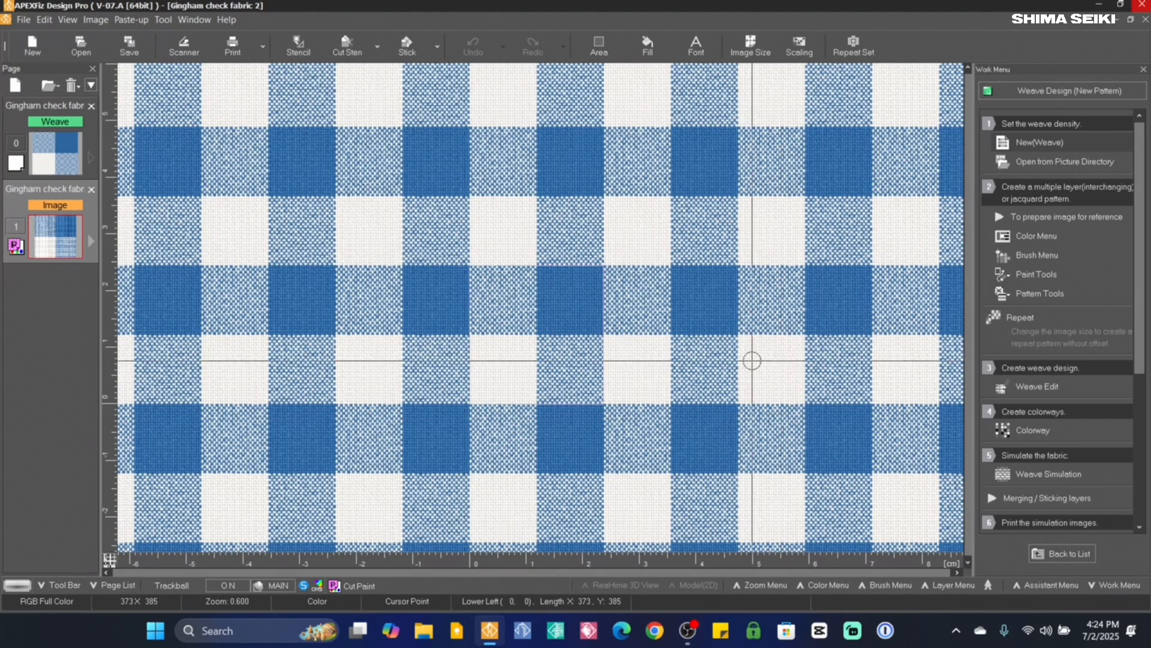
# - Switch to File Explorer and open the ROSESSD (E:) drive
pyautogui.click(176, 435)
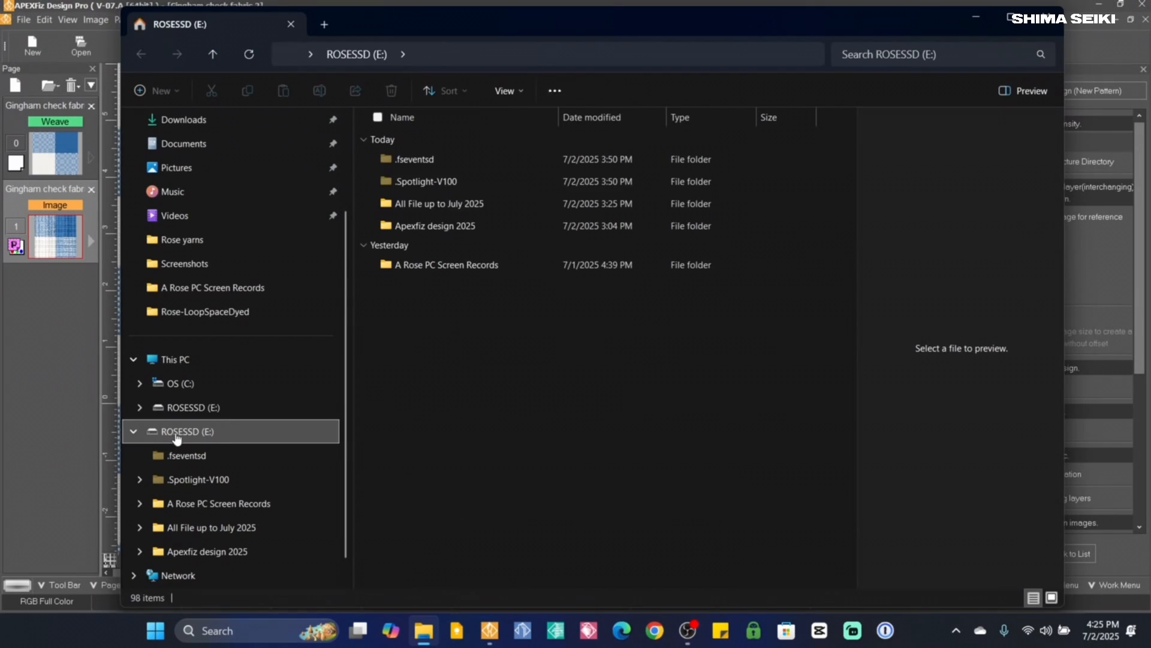